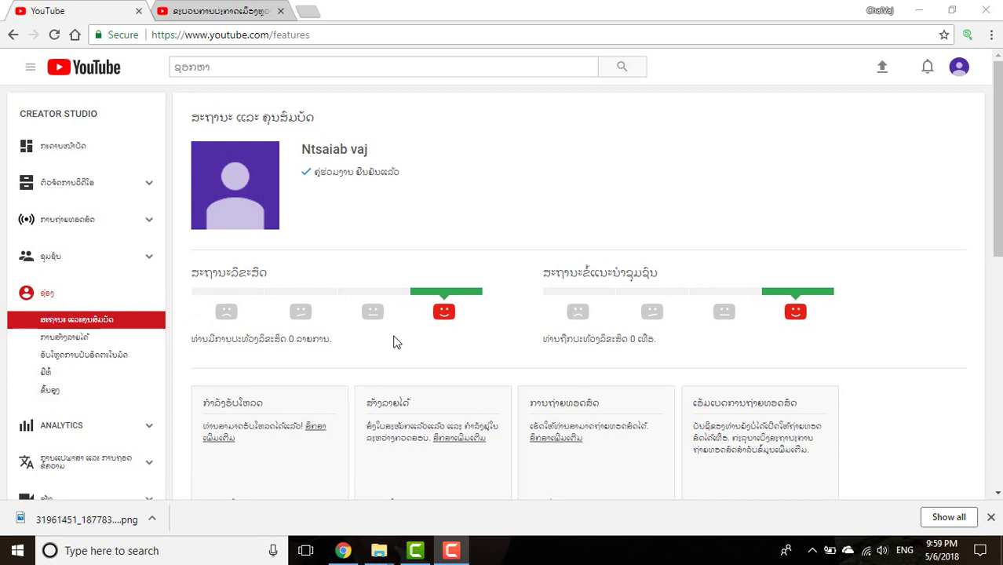
Step: Look over the channel's status and features page and open the channel's upload defaults page
scroll(361, 314, "down", 1)
scroll(361, 314, "up", 1)
scroll(361, 314, "down", 3)
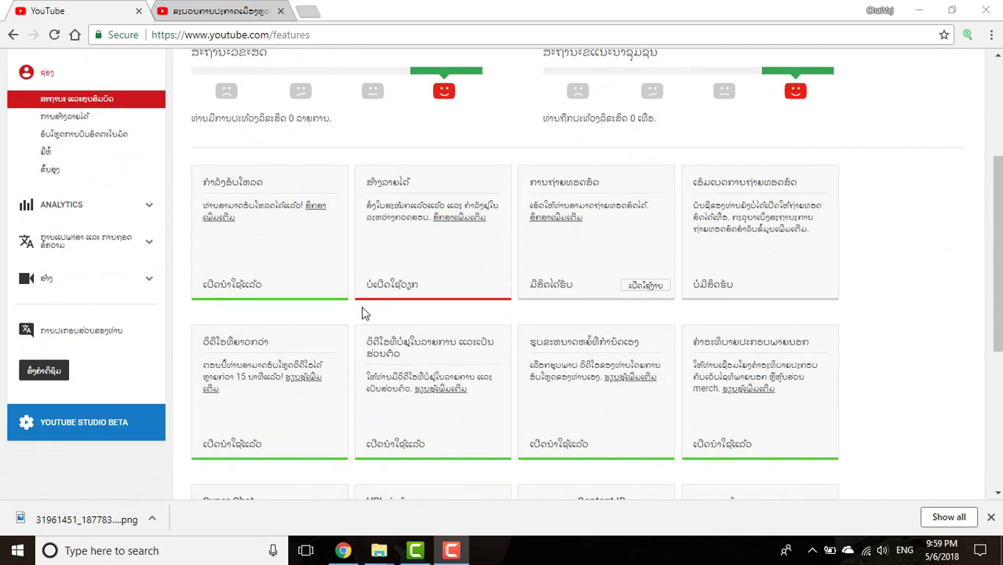
scroll(482, 290, "up", 3)
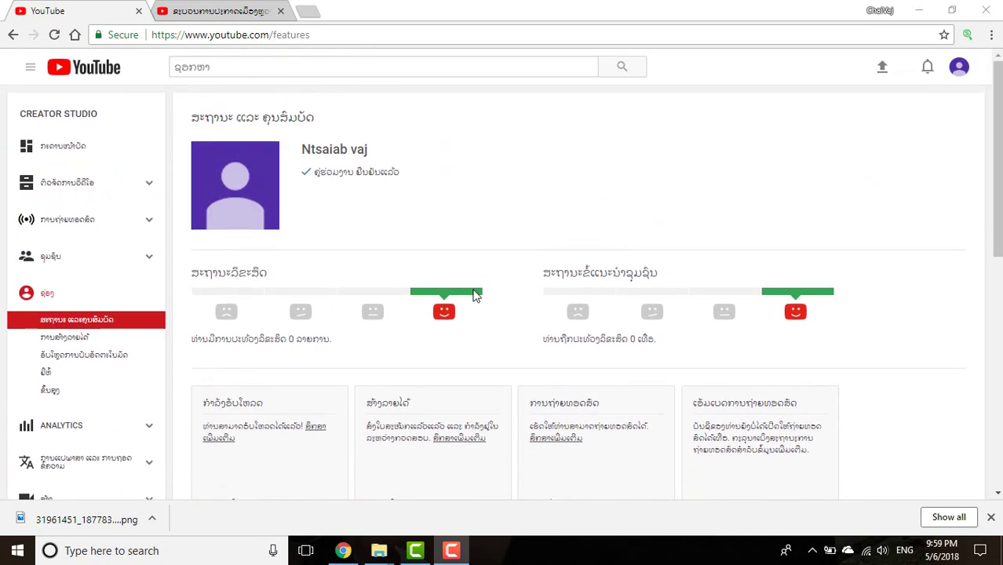
scroll(471, 292, "down", 2)
scroll(394, 298, "up", 2)
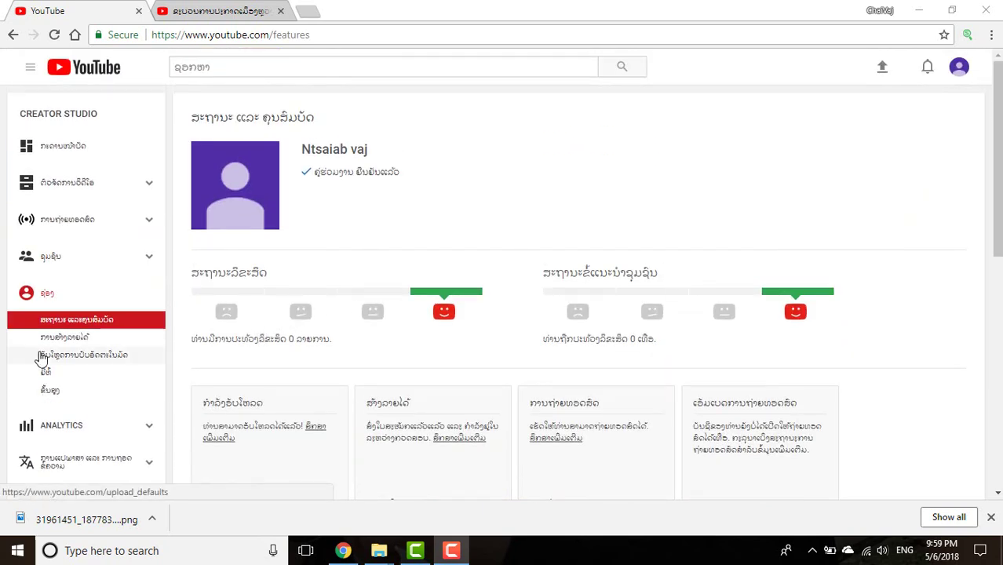
scroll(90, 347, "down", 1)
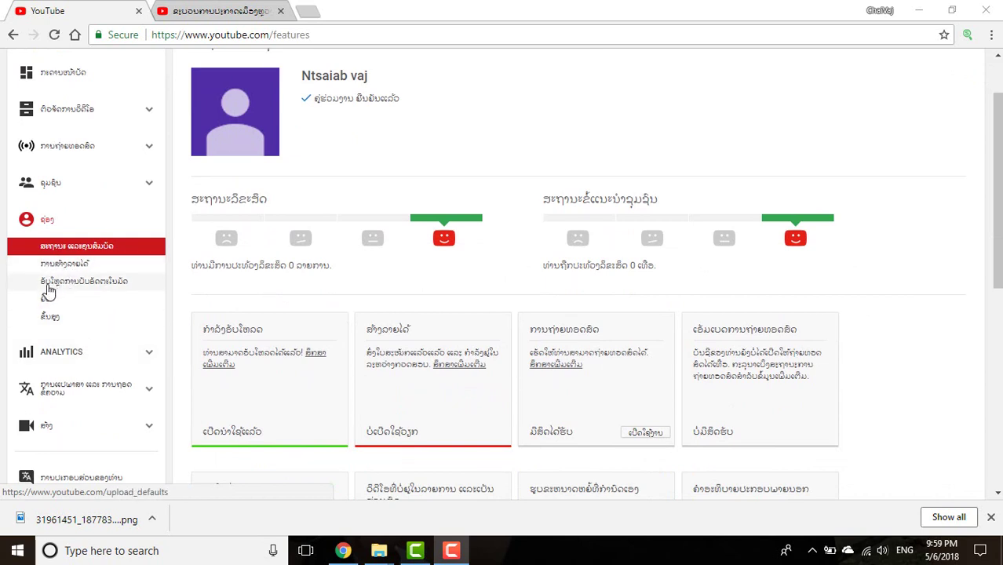
left_click(100, 290)
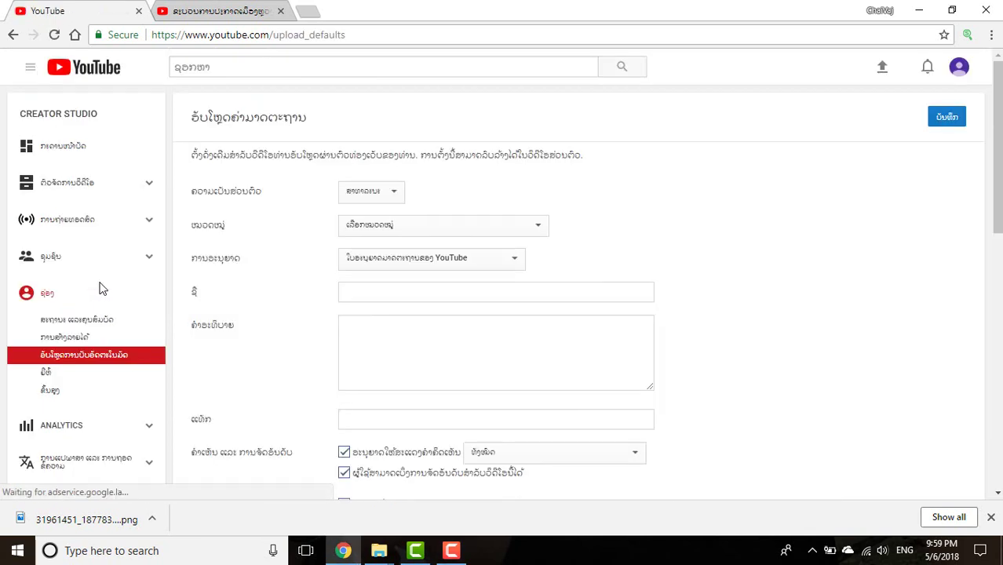
Step: Examine the available default privacy options for uploaded videos without changing the public (ສາທາລະນະ) setting
left_click(396, 197)
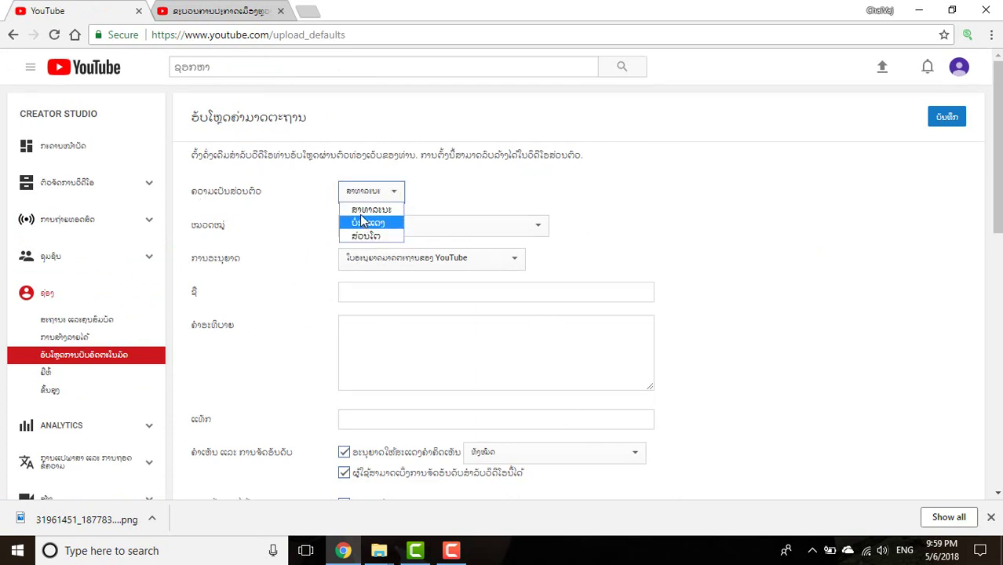
left_click(397, 197)
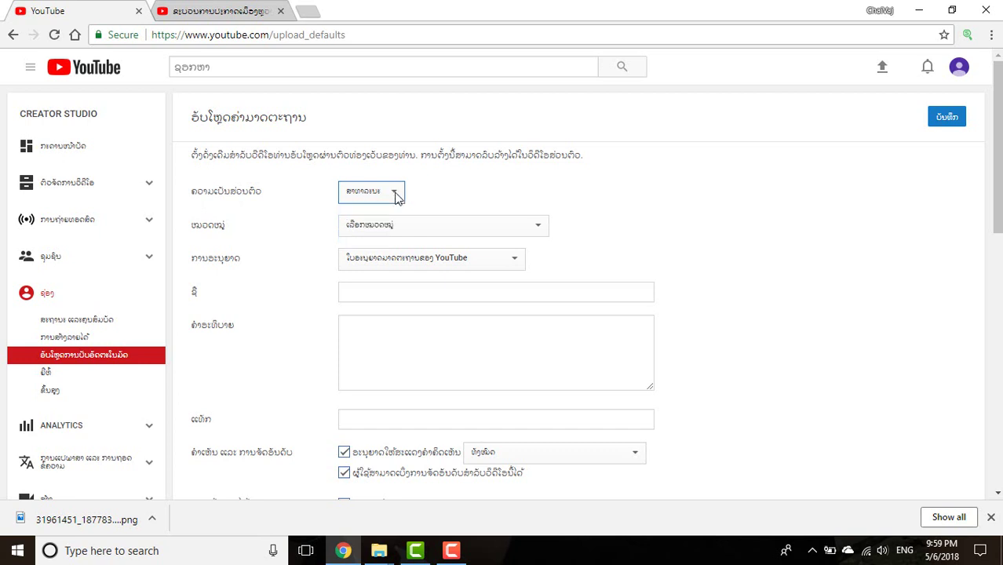
left_click(396, 197)
left_click(396, 197)
left_click(395, 196)
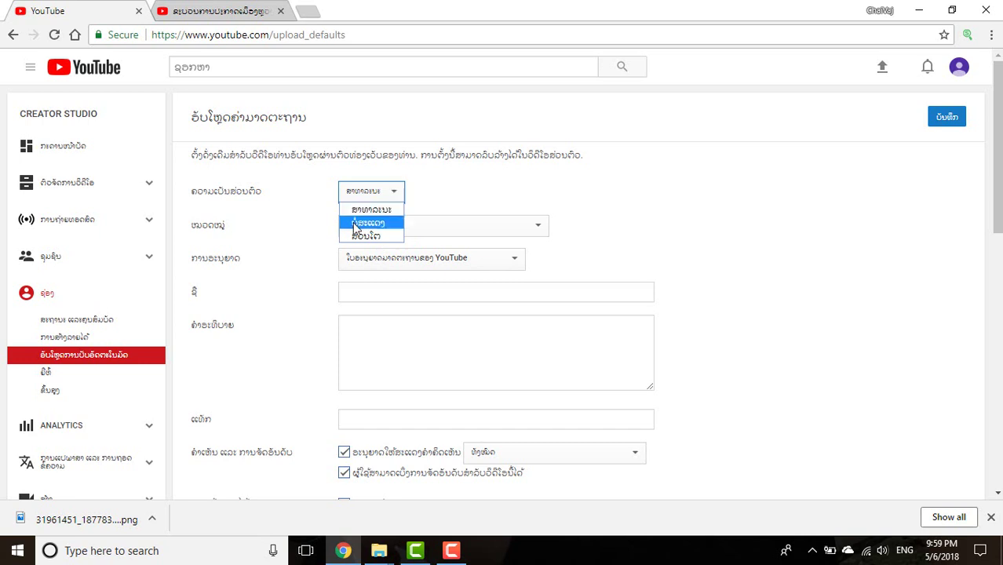
left_click(395, 196)
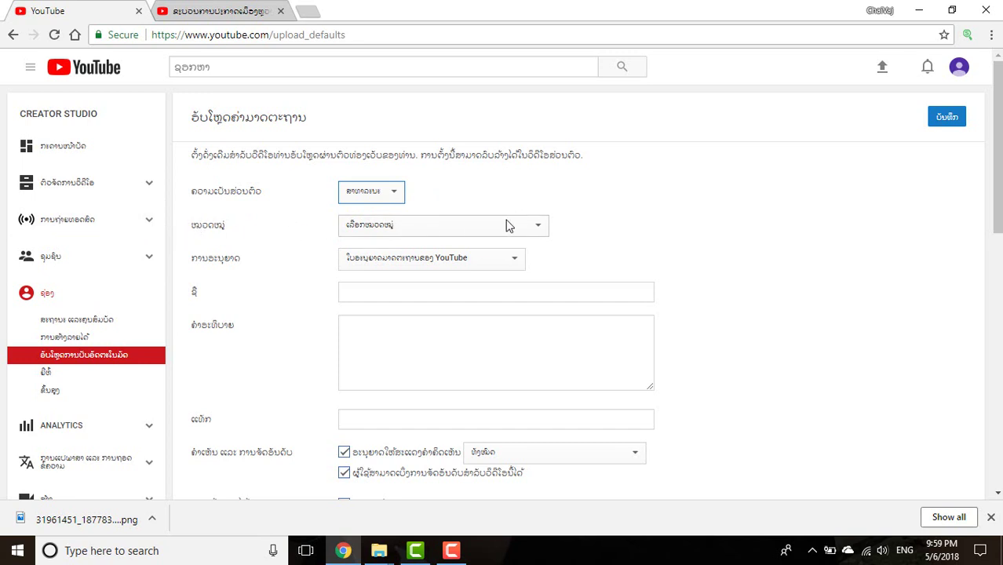
Step: Set the default category to Education (ການສຶກສາ) and check the licence options, keeping the standard YouTube licence
left_click(539, 228)
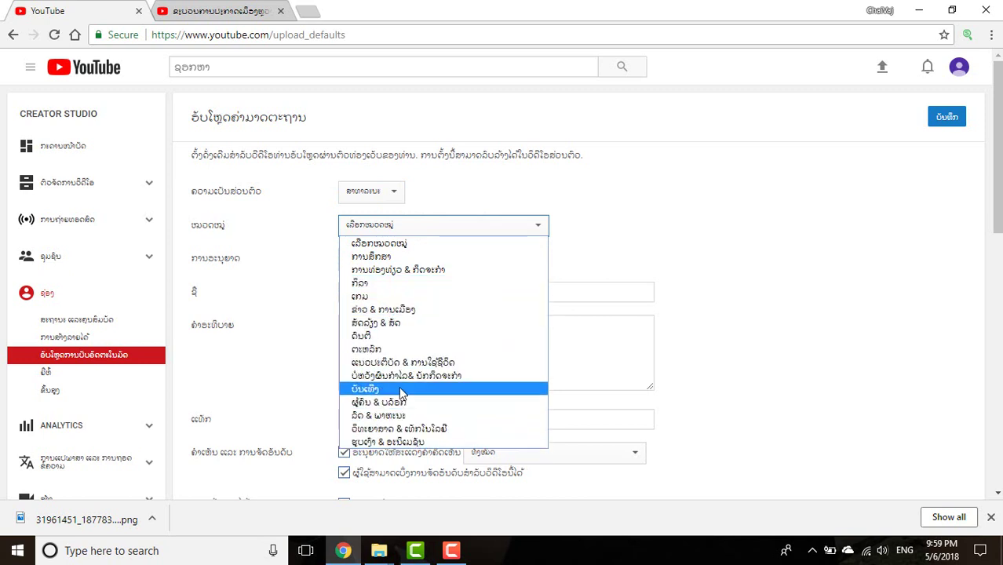
left_click(390, 258)
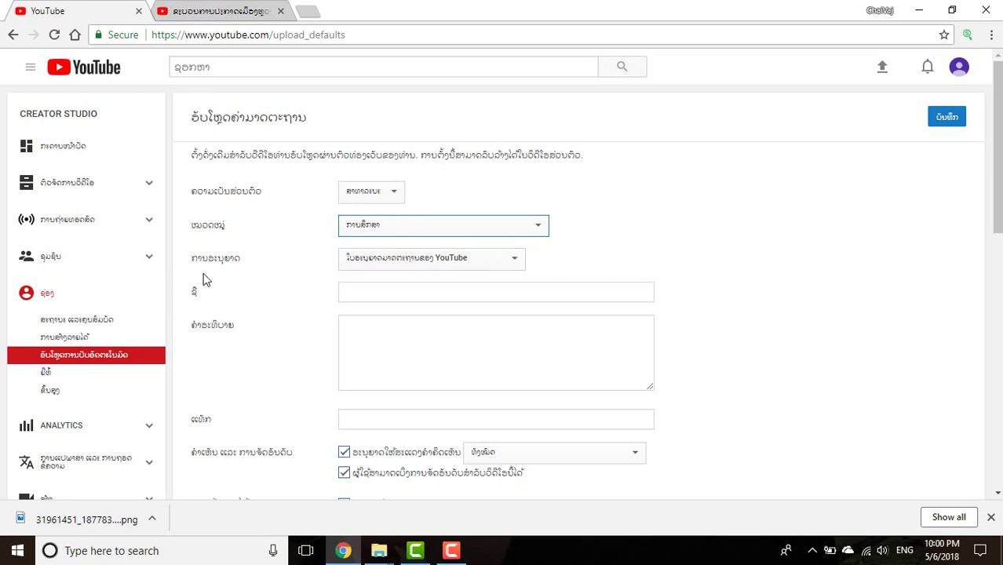
left_click(514, 262)
left_click(455, 265)
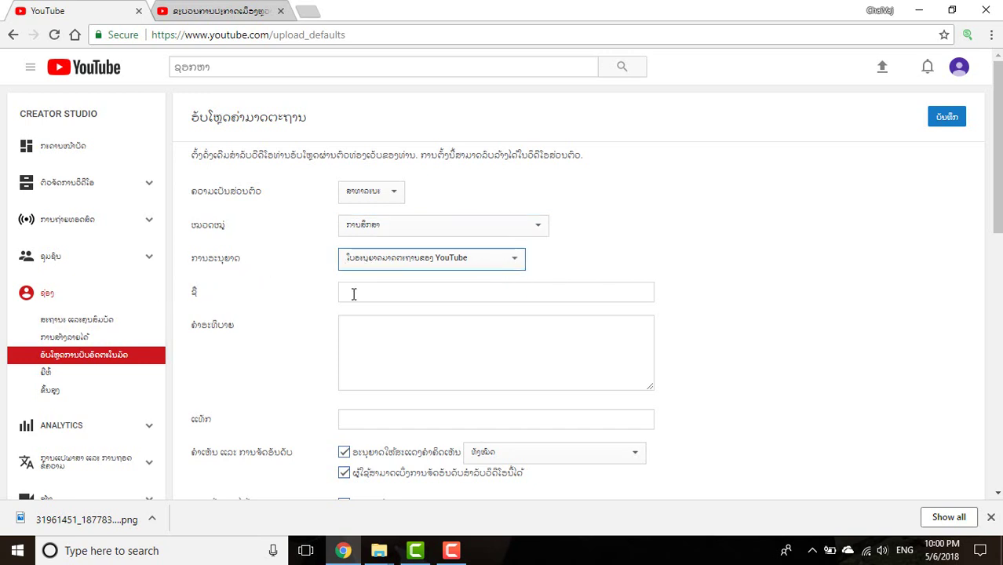
Step: Enter "qhia kev paub txhua yam" as the default video title
left_click(362, 293)
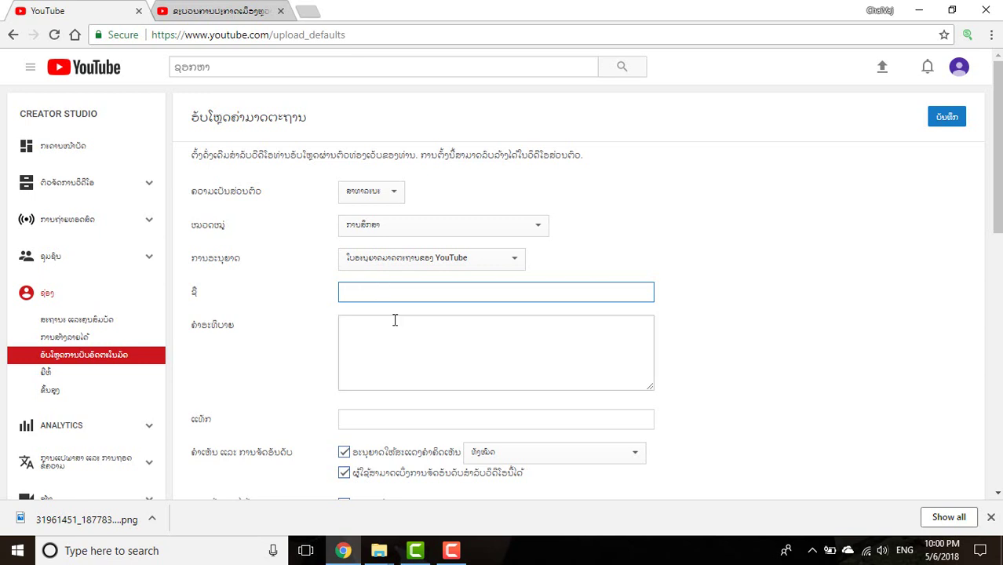
type("qhia key paub txh")
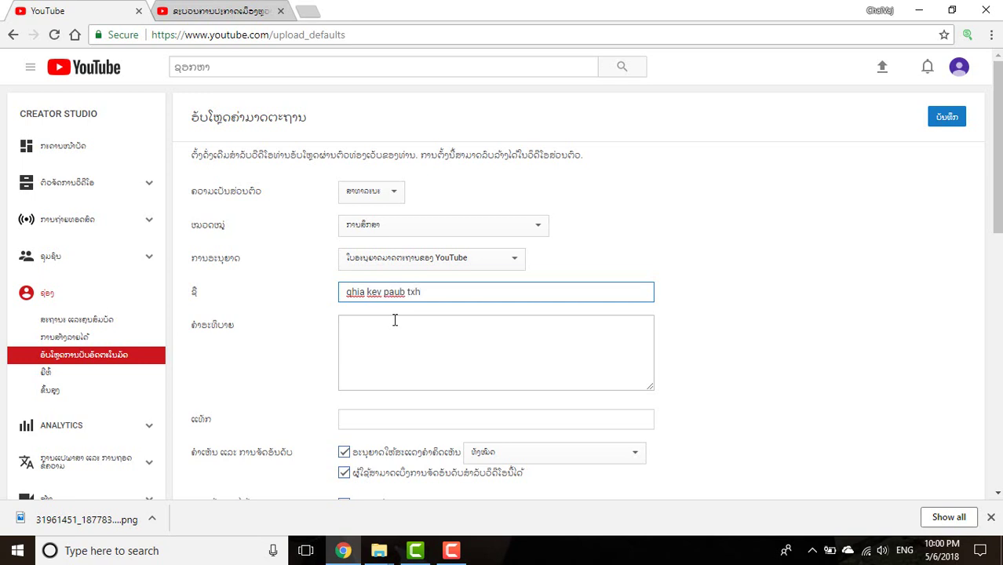
type("ua yam")
Step: Enter "Pab nias subscribe to saib daim tshiab......" as the default video description
left_click(375, 323)
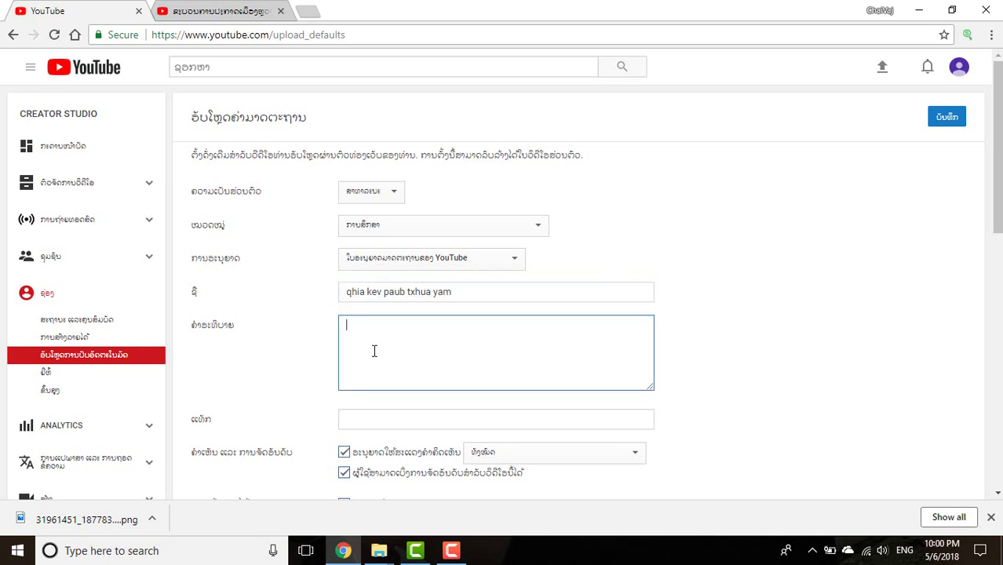
type("Pab nias subscribe to sai")
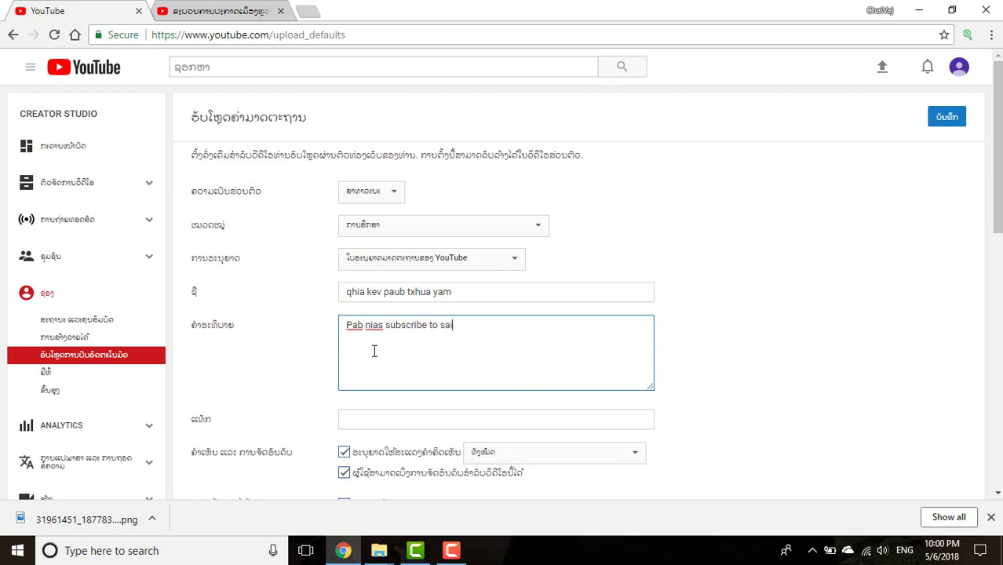
type("b daim tshiab. ")
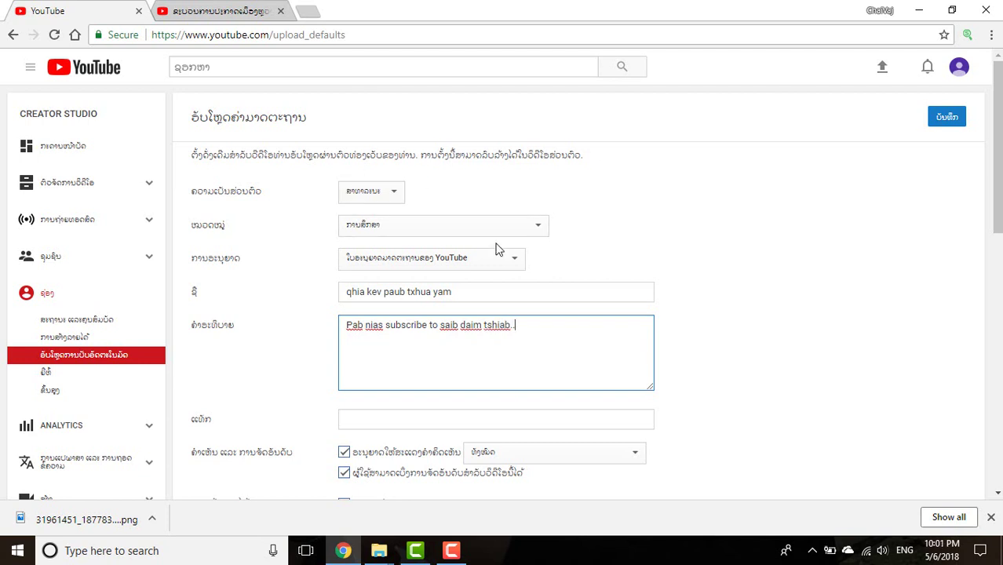
type("....")
Step: Add the default tag "kawwm muas" and submit the upload defaults form
scroll(463, 392, "down", 2)
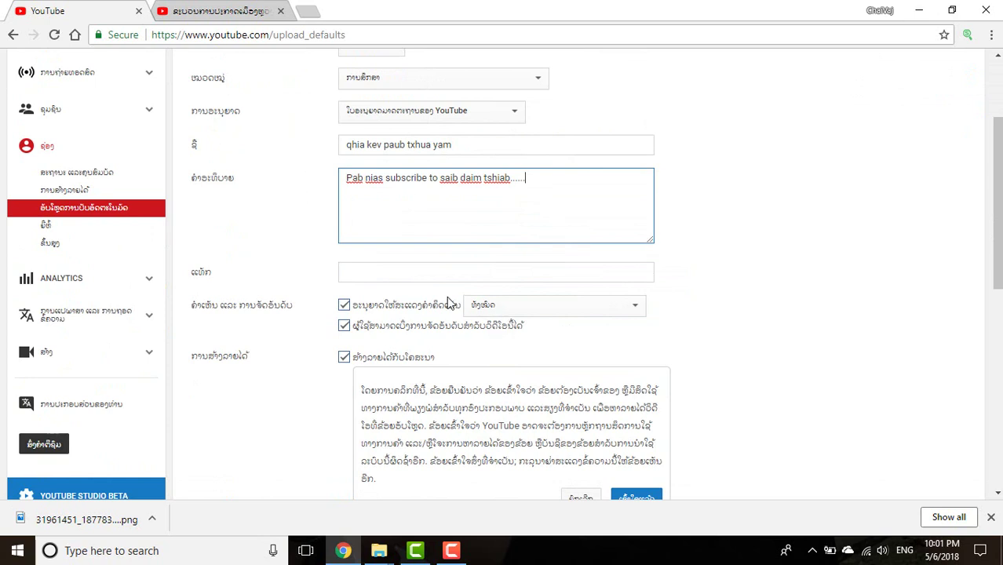
left_click(362, 274)
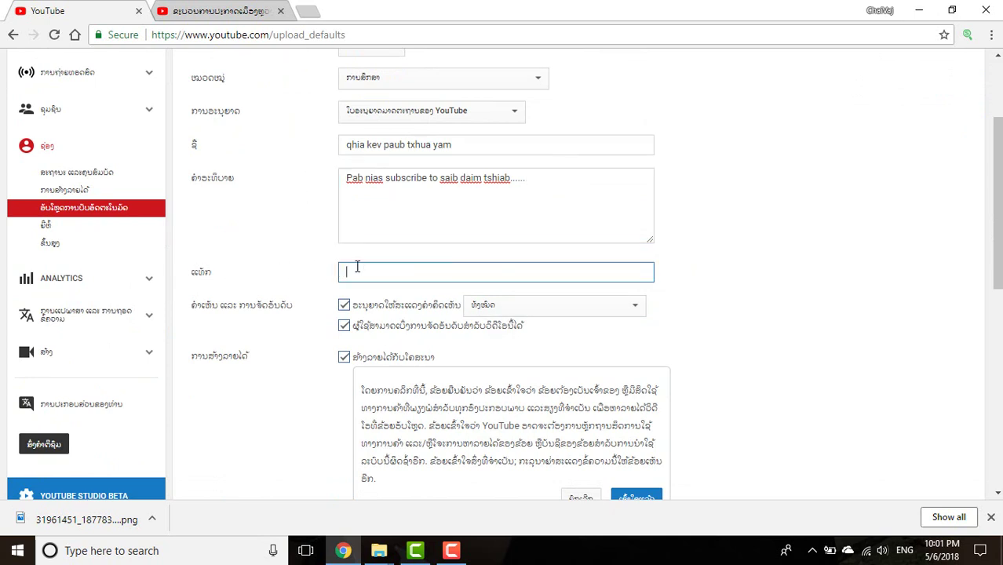
scroll(415, 280, "down", 1)
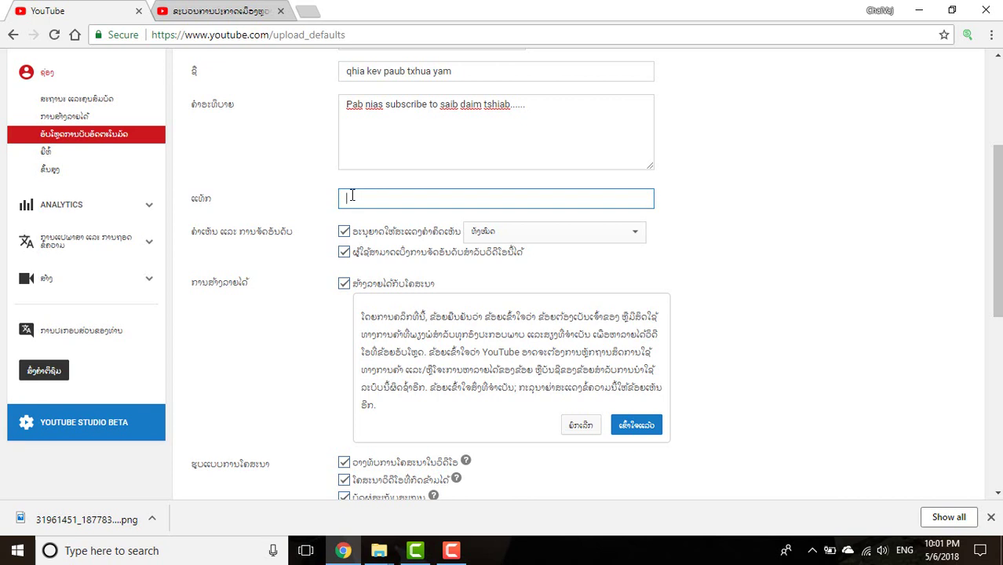
type("kawwm muas,")
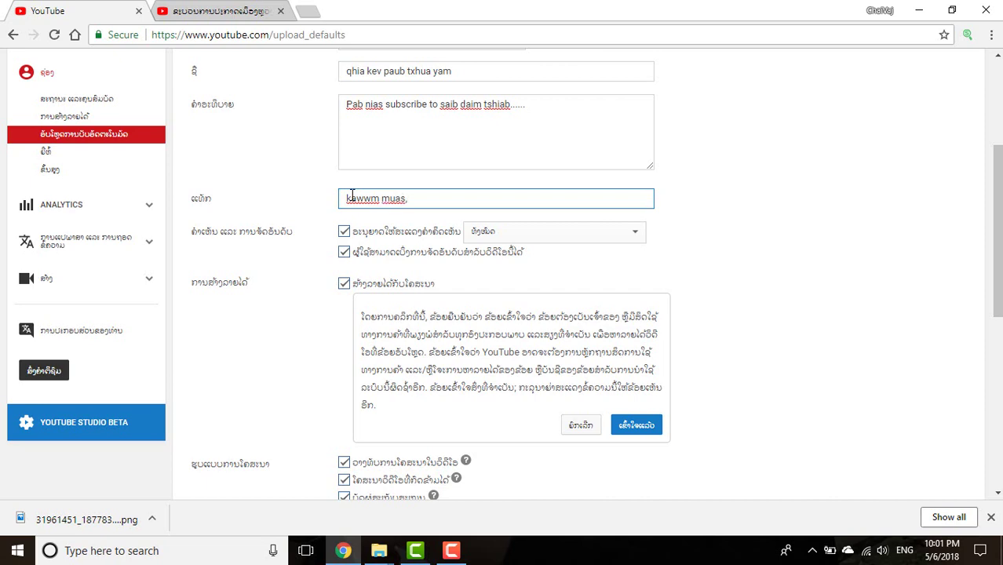
key("Return")
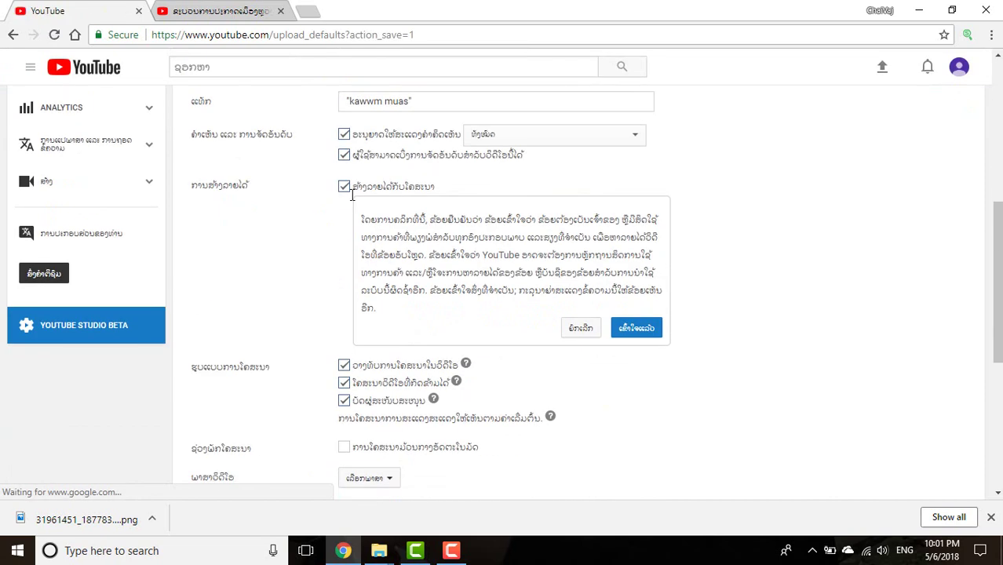
Step: Append "tsomxyooj,hmoob teb chaws,yos hav zoo,hmoo" to the default tags and submit the form
scroll(374, 305, "up", 3)
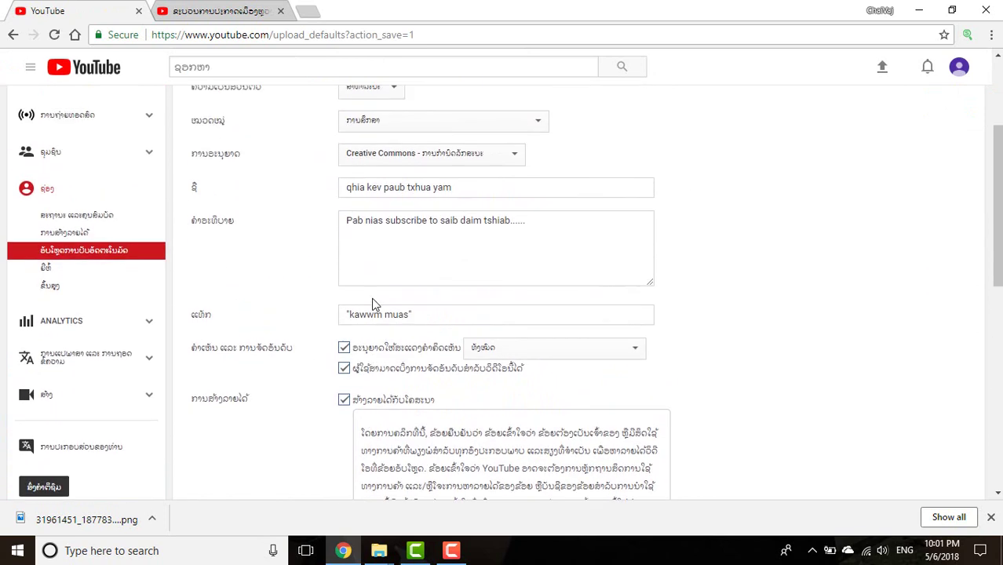
left_click(419, 325)
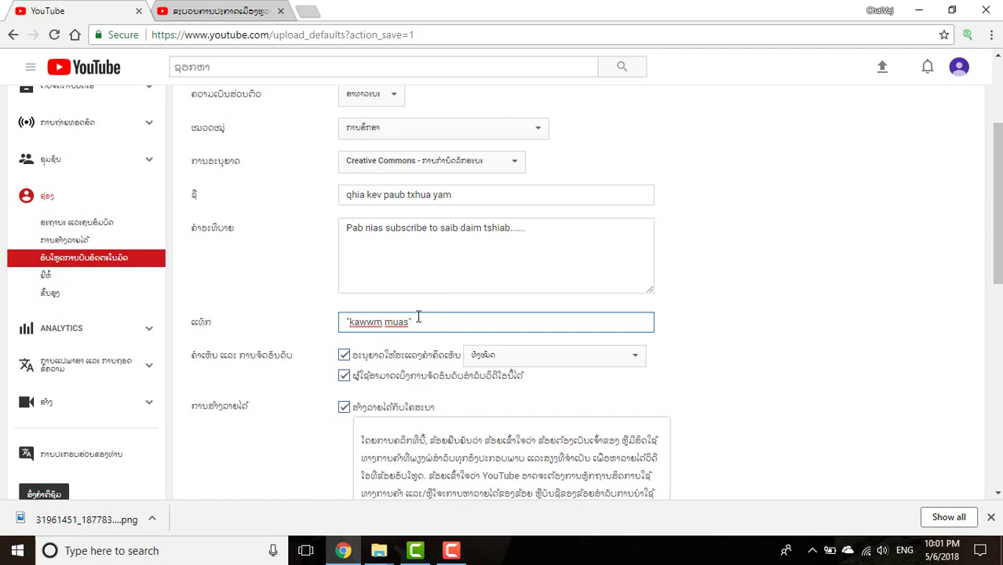
type("tsomxyooj,")
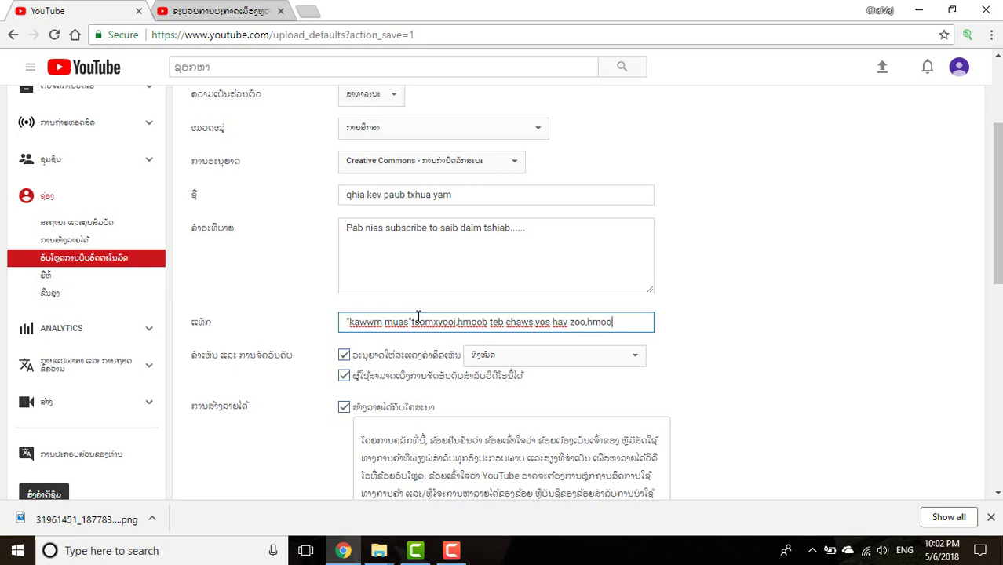
key("Return")
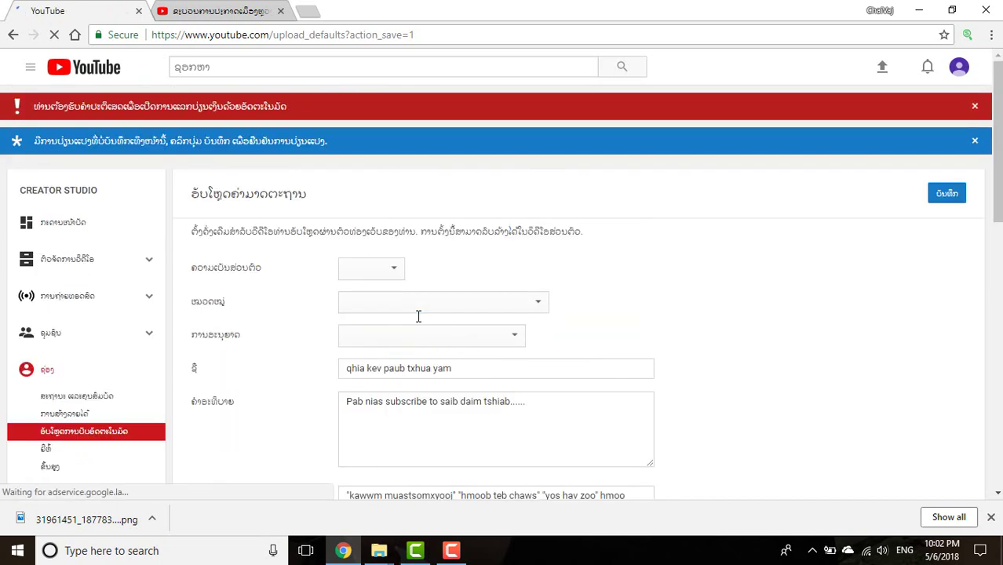
Step: Review the entered upload defaults and examine the comment display options, leaving the choice at all comments (ທັງໝົດ)
scroll(389, 250, "down", 3)
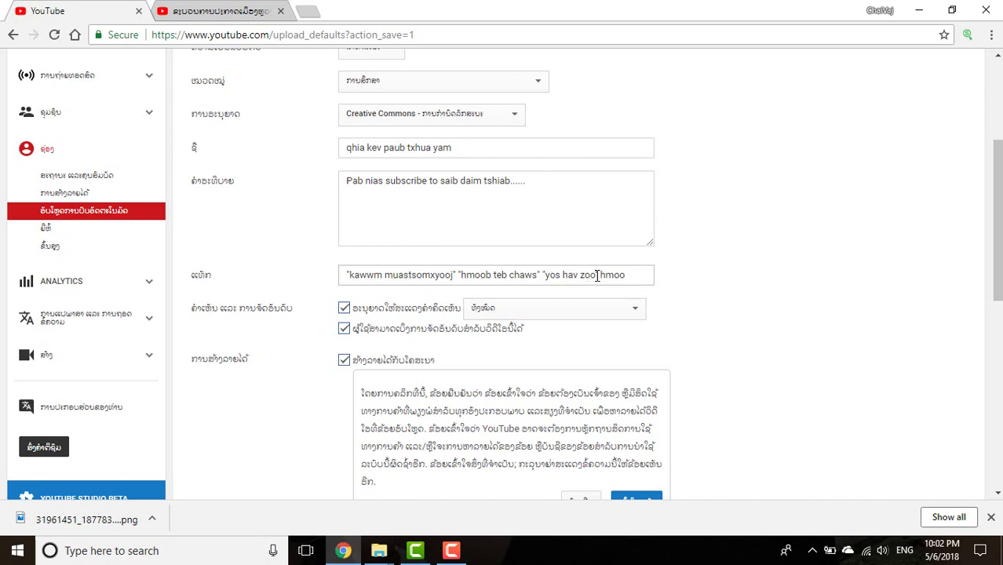
scroll(588, 290, "up", 2)
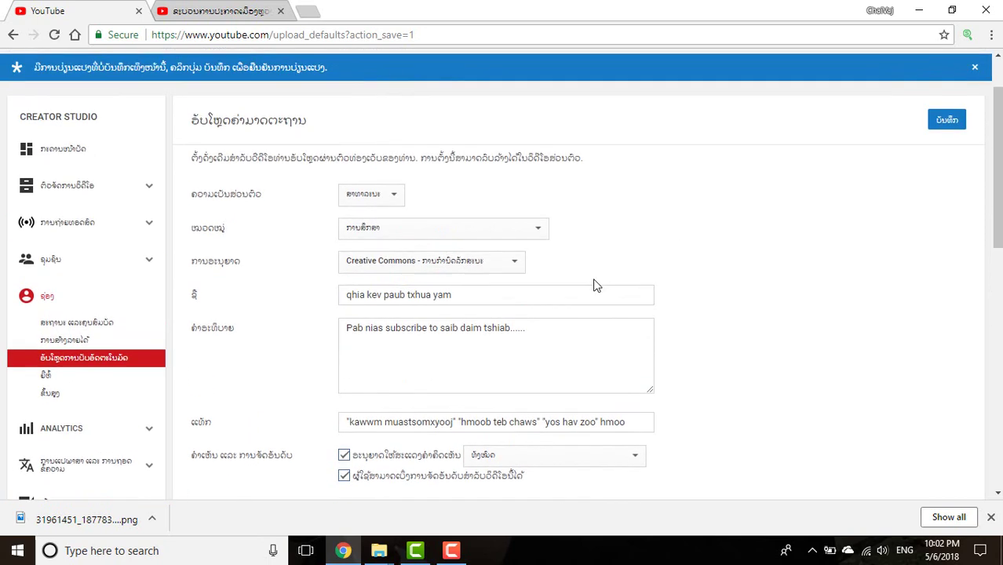
scroll(600, 284, "down", 2)
scroll(605, 297, "up", 2)
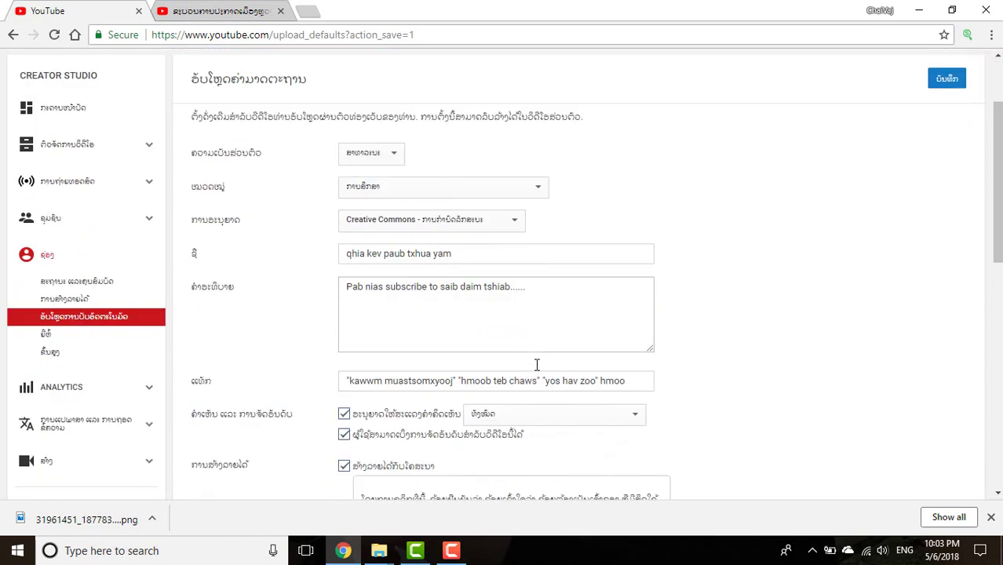
scroll(538, 364, "down", 3)
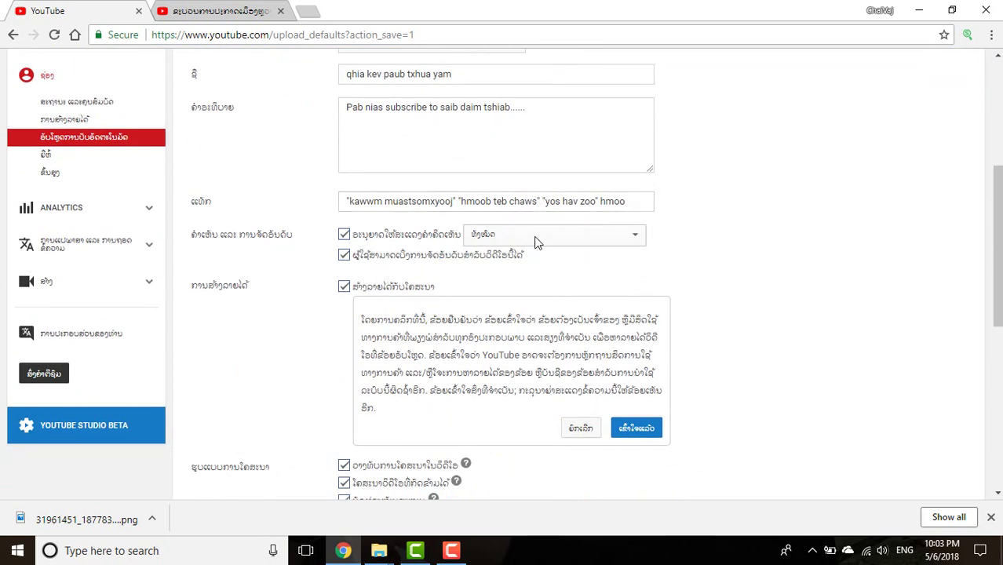
left_click(639, 236)
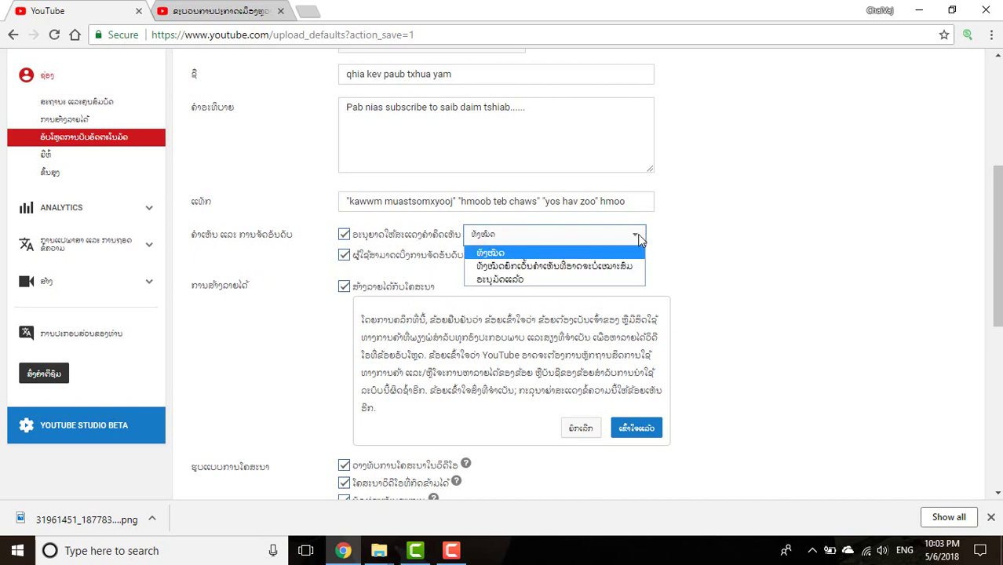
left_click(639, 236)
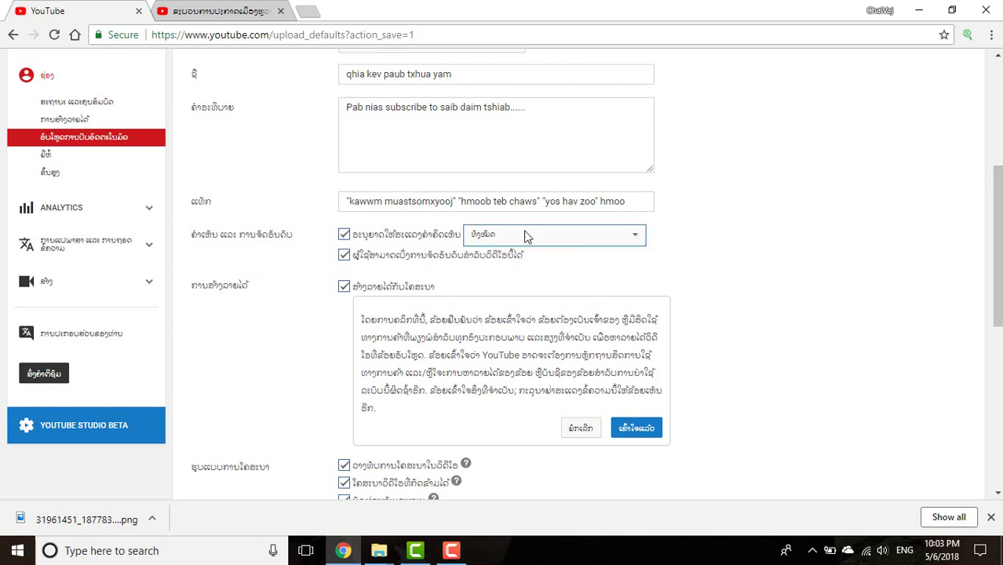
left_click(505, 235)
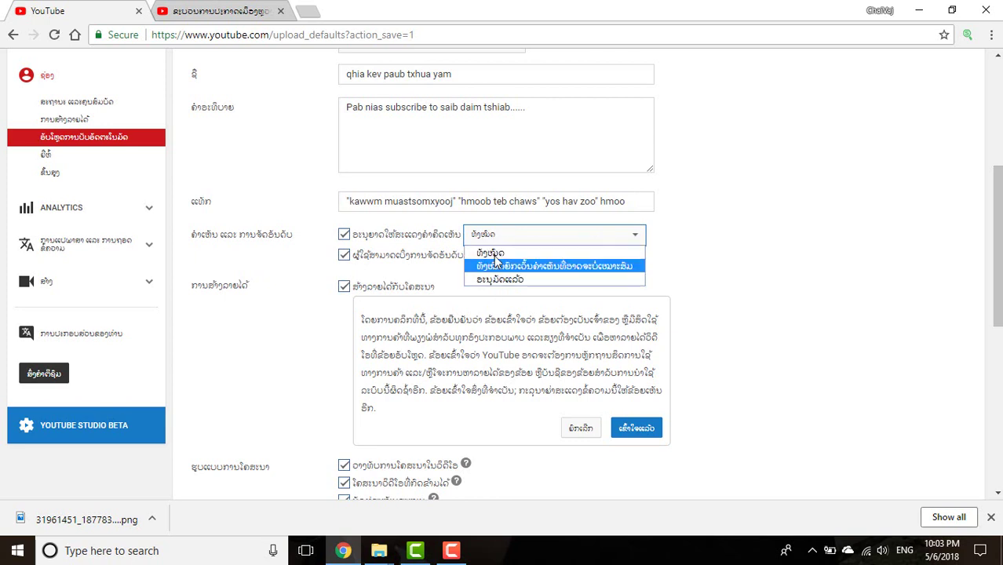
left_click(491, 234)
Step: Accept the rights statement for monetizing uploads with ads
scroll(427, 335, "down", 2)
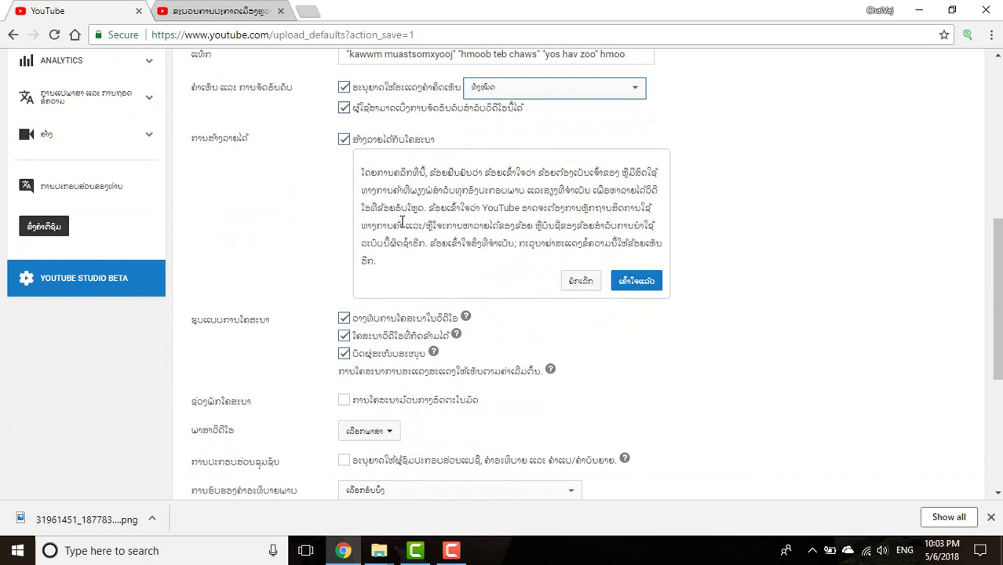
left_click(634, 284)
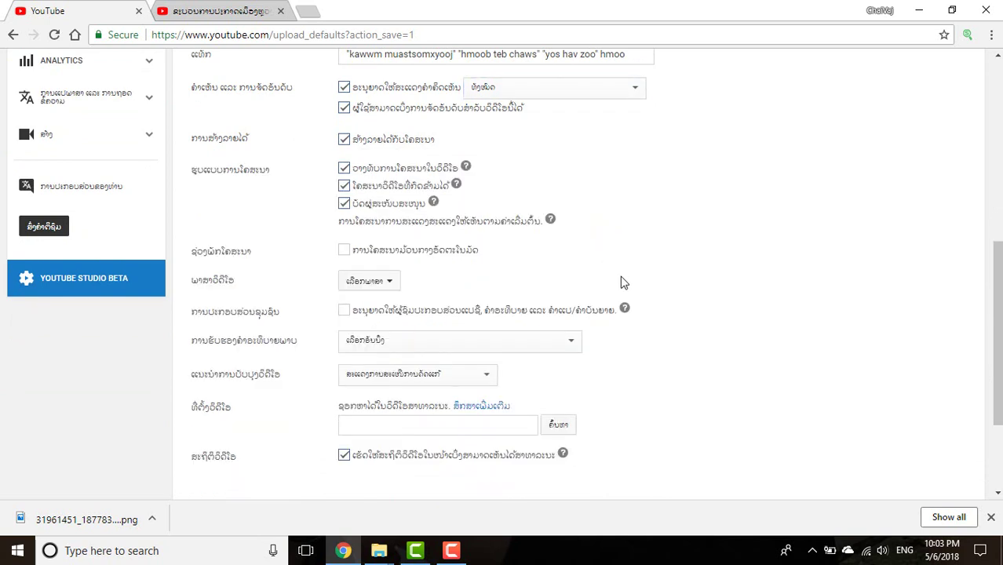
Step: Enable automatic mid-video ad breaks in the upload defaults
scroll(588, 291, "down", 1)
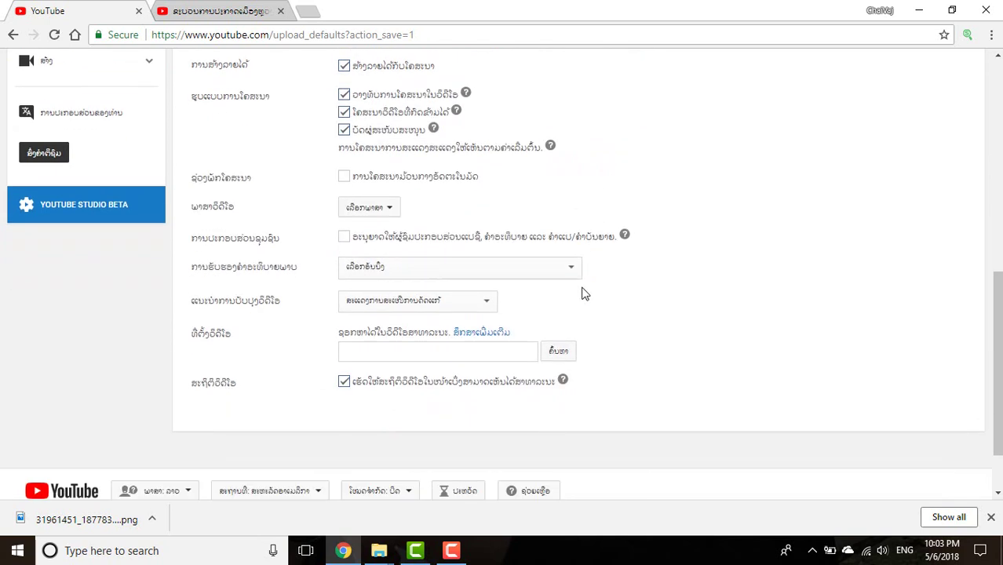
scroll(582, 291, "up", 2)
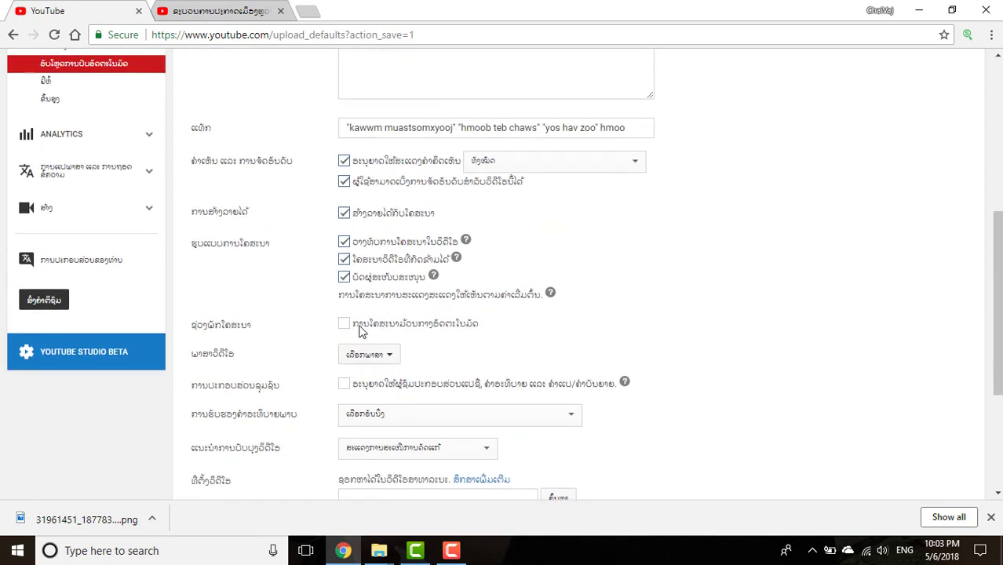
scroll(383, 322, "down", 1)
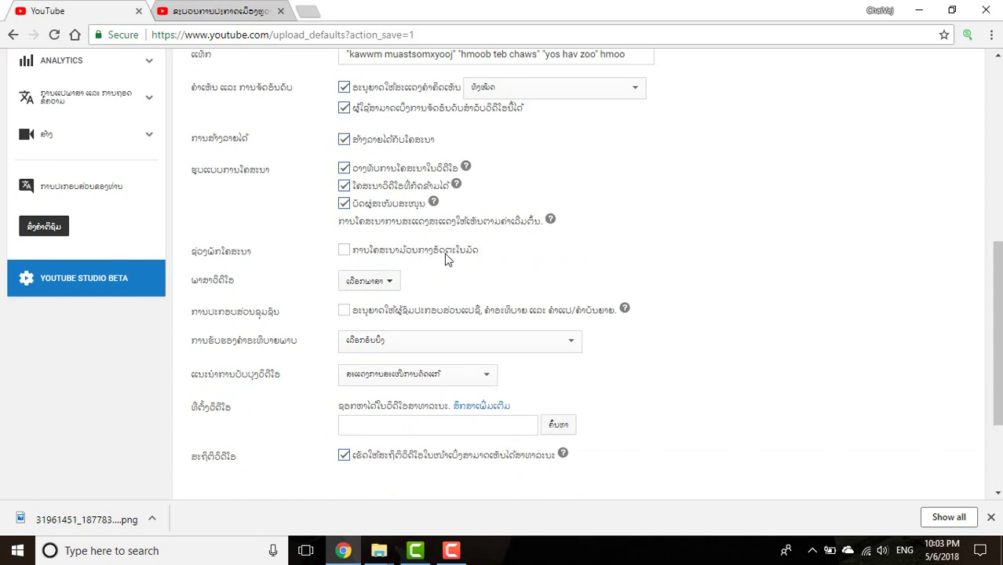
left_click(353, 252)
Step: Examine the video language and caption certification choices, and try allowing community contributions of titles, descriptions and subtitles
left_click(393, 284)
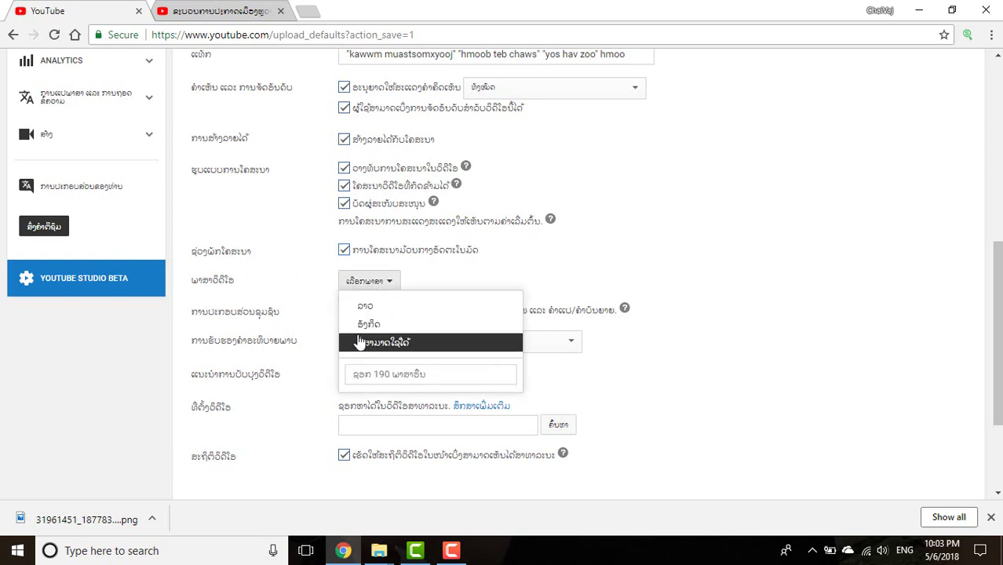
left_click(419, 284)
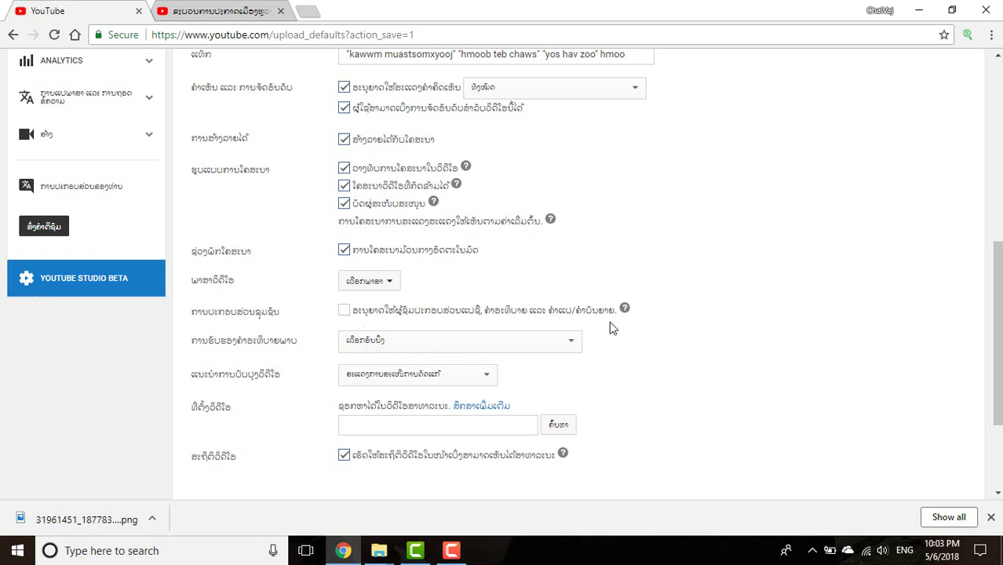
left_click(344, 312)
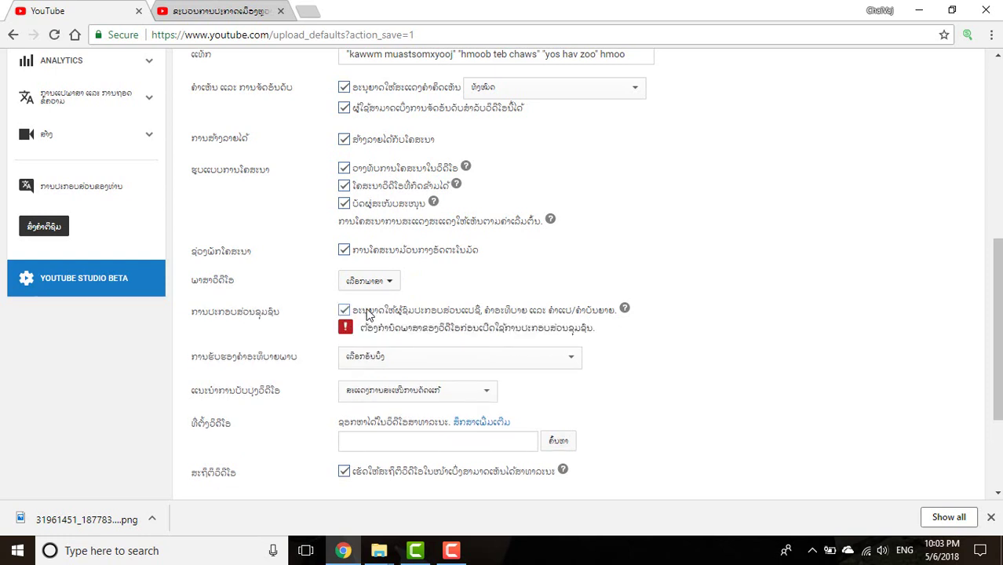
left_click(425, 360)
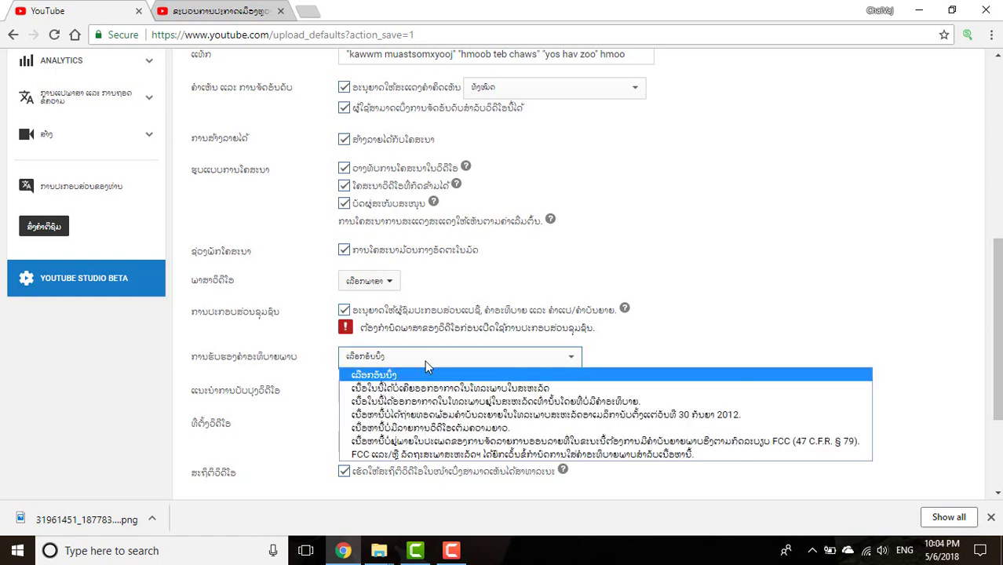
left_click(343, 310)
left_click(343, 310)
Step: Dismiss the error notice above the upload defaults form and save the settings
scroll(357, 393, "down", 2)
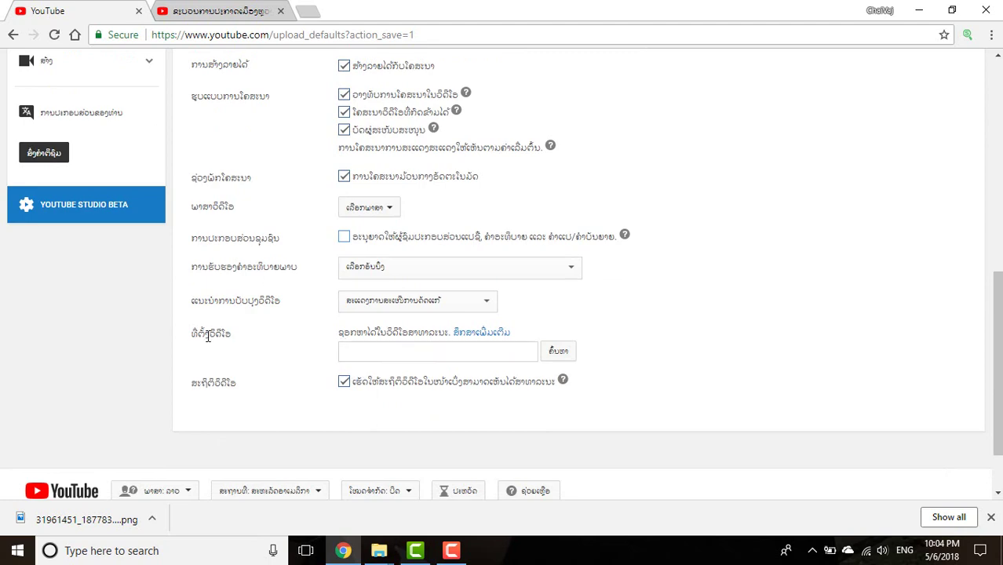
scroll(370, 403, "down", 2)
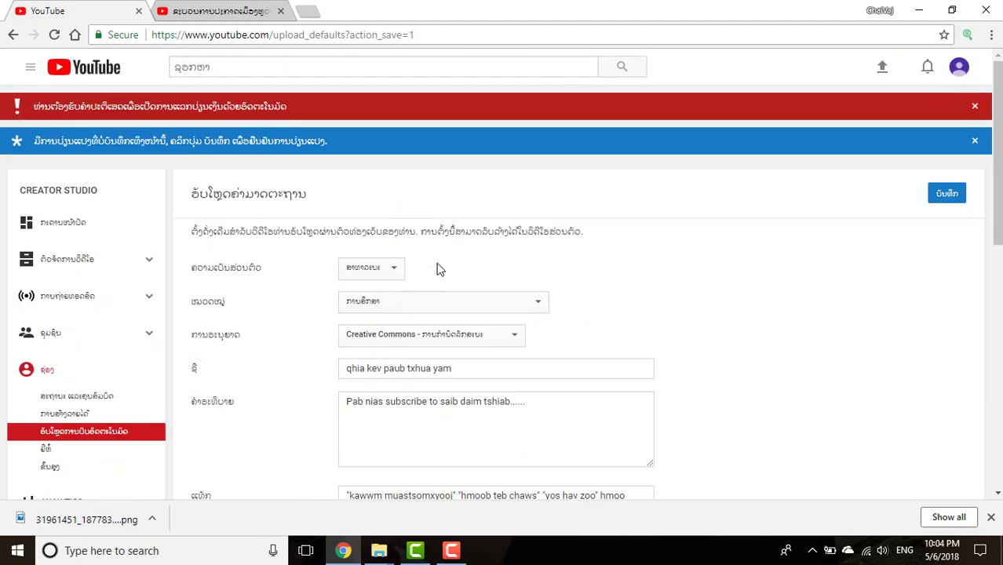
left_click(974, 106)
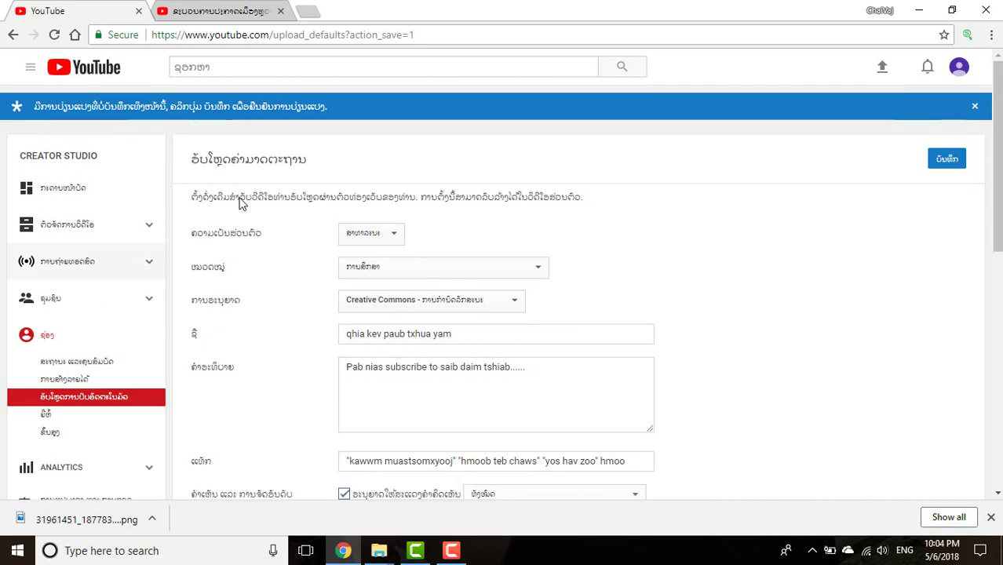
left_click(944, 162)
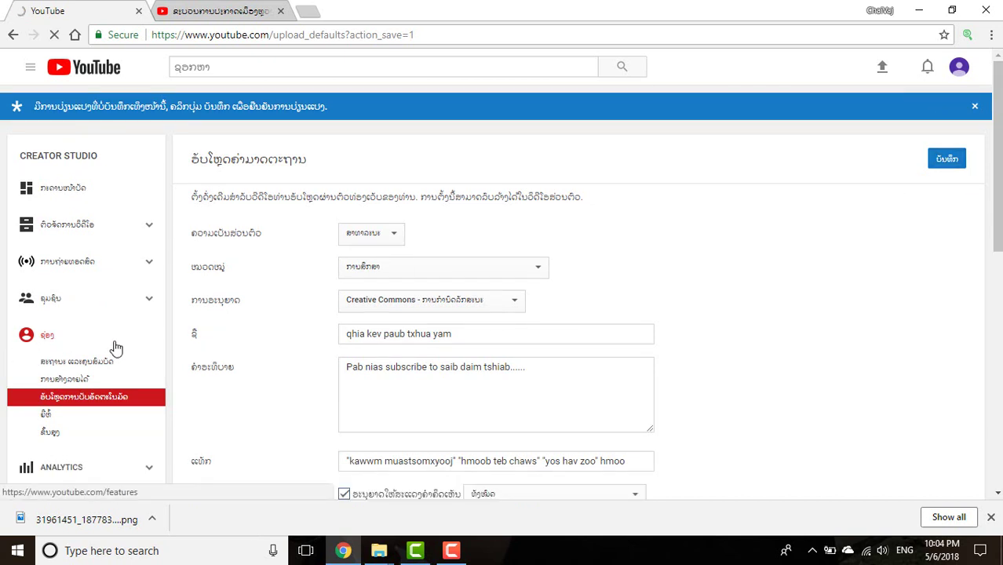
Step: Check the saved upload defaults and open the channel's branding settings
scroll(325, 330, "down", 4)
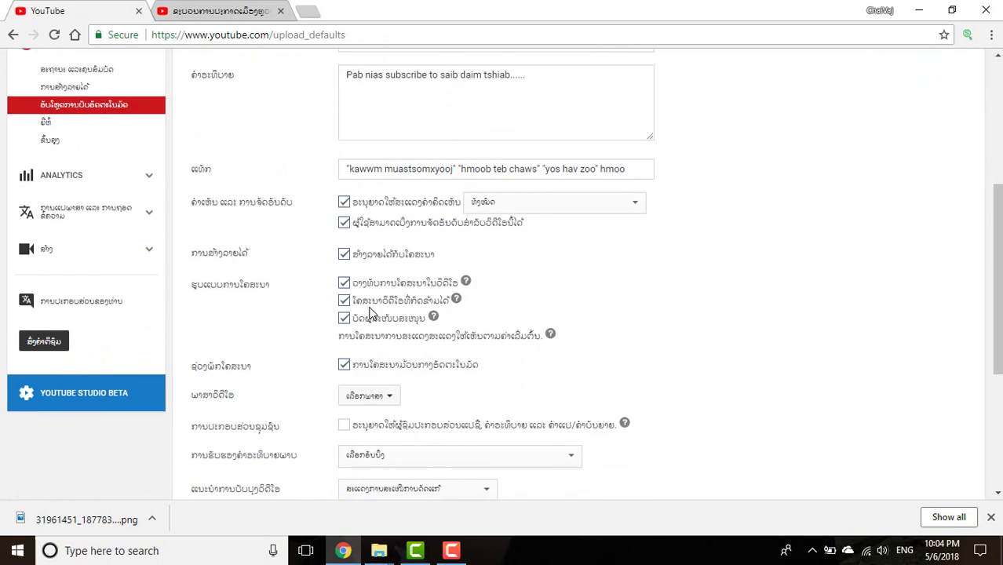
scroll(324, 314, "up", 3)
scroll(324, 312, "down", 1)
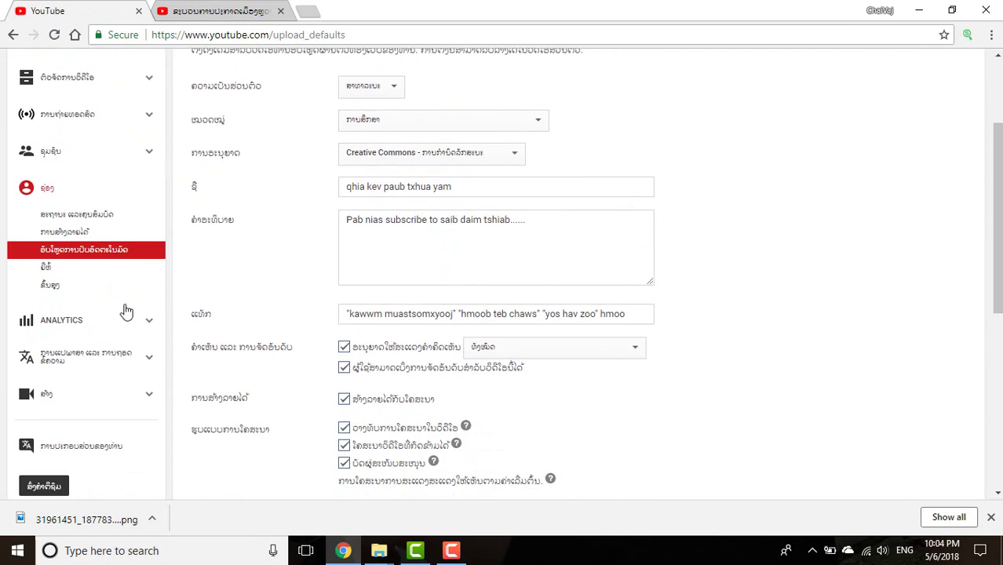
left_click(49, 270)
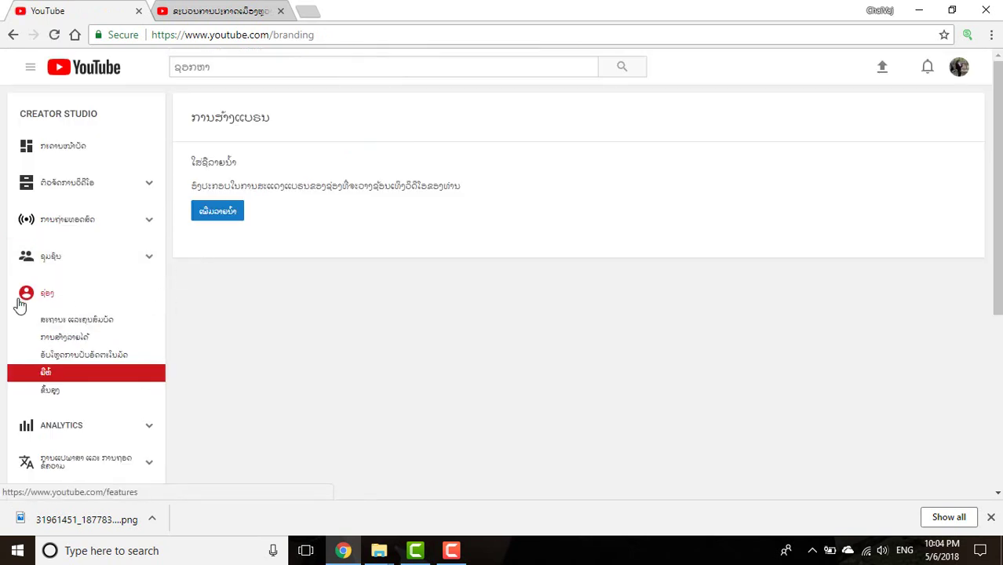
Step: Try to upload 20171218_113650.jpg from the 30 xyoo no folder on drive E: as the channel watermark
left_click(217, 212)
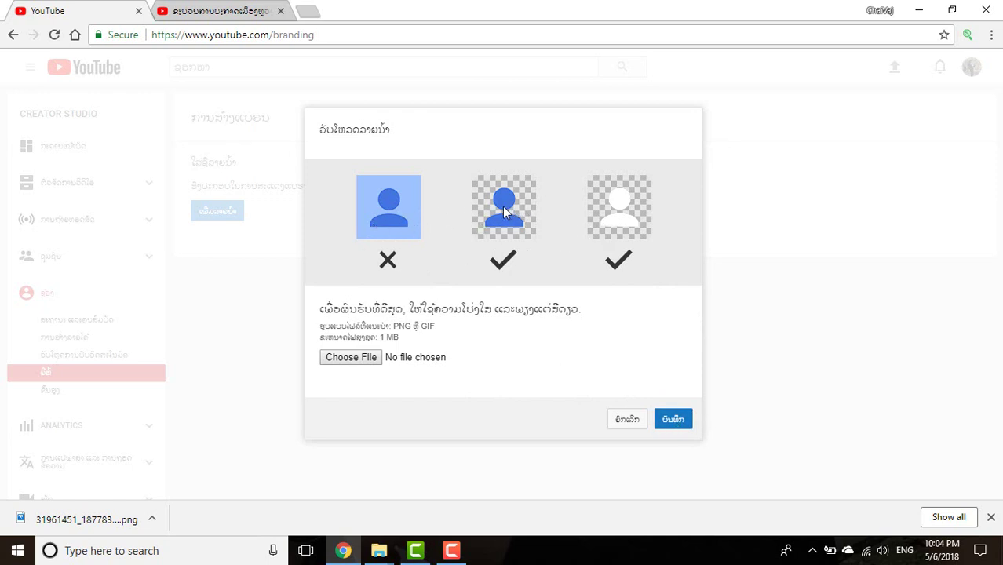
left_click(351, 358)
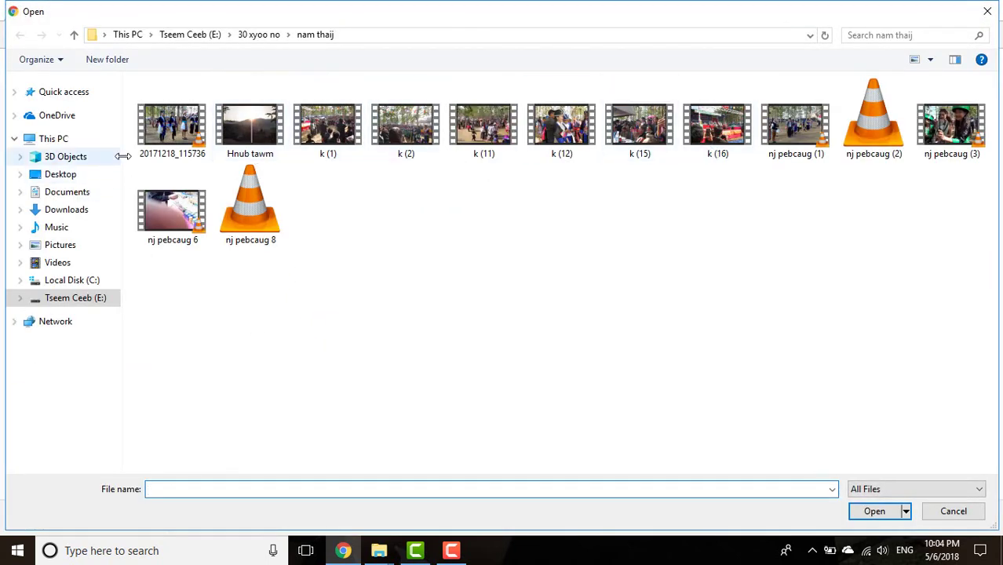
left_click(93, 298)
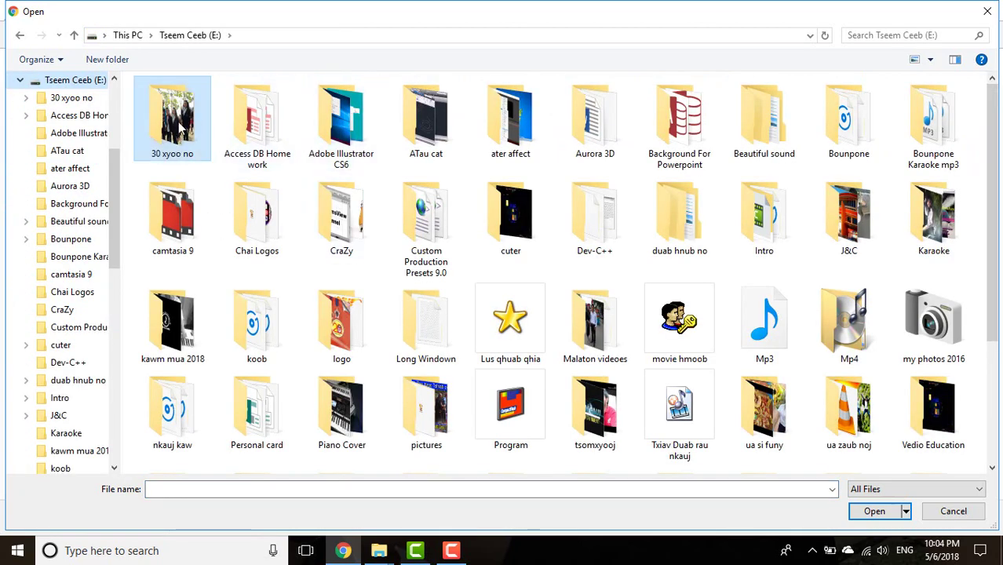
double_click(189, 125)
double_click(320, 227)
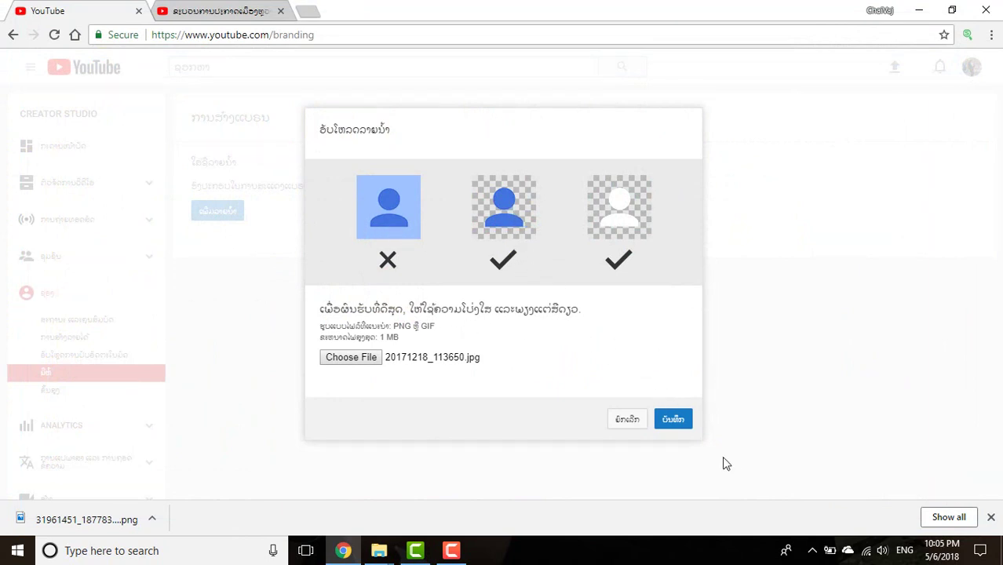
left_click(677, 428)
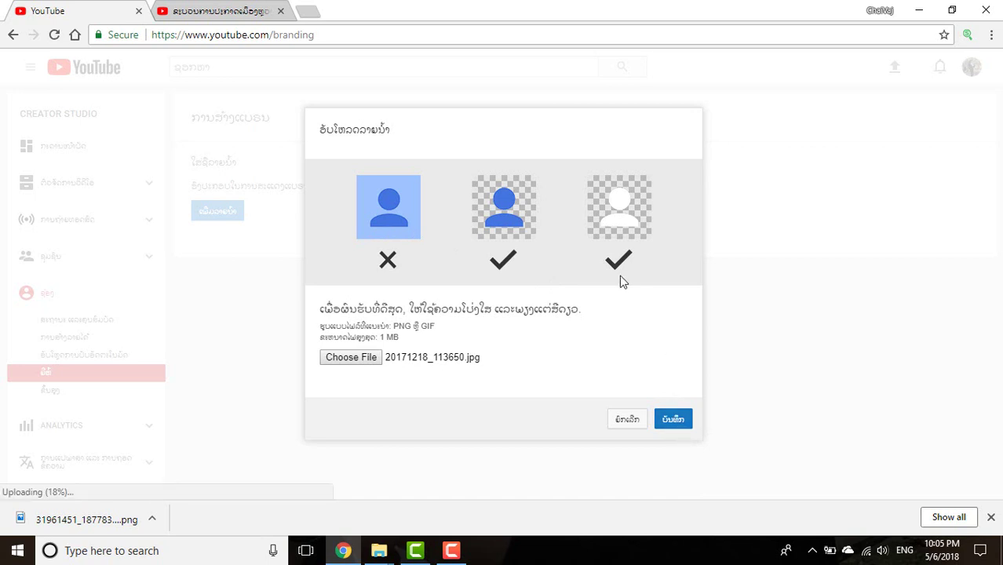
left_click(679, 428)
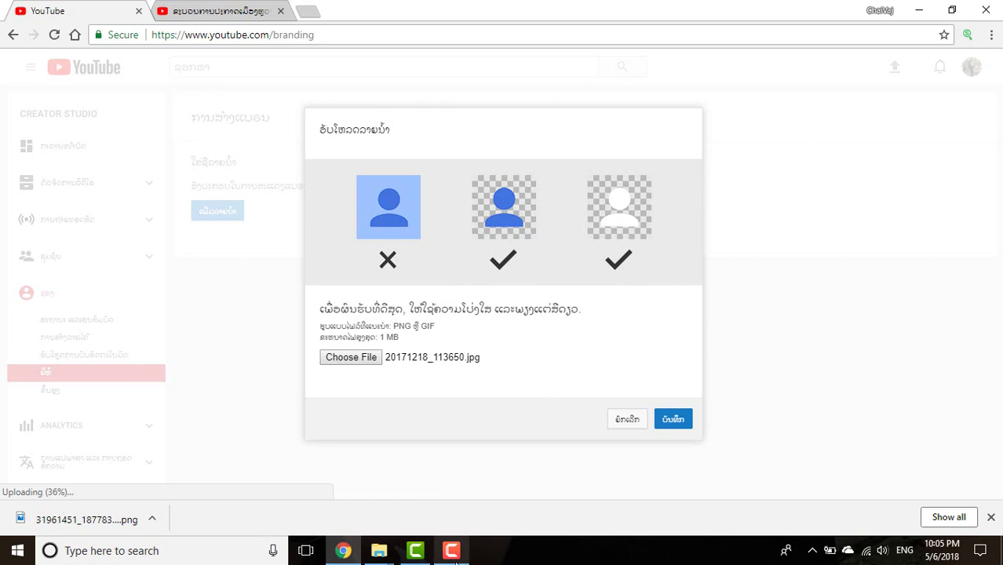
mouse_move(455, 559)
mouse_move(480, 515)
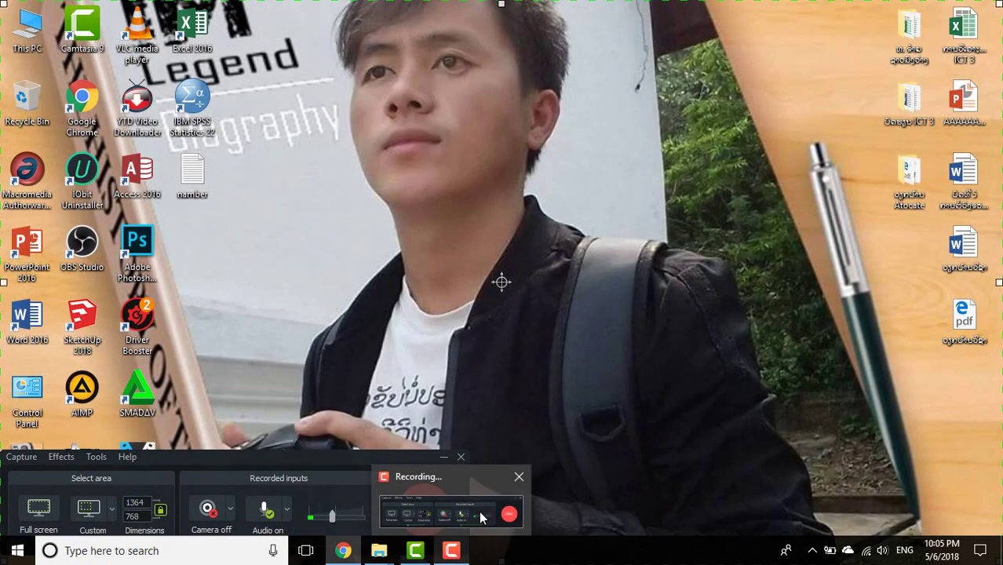
left_click(479, 511)
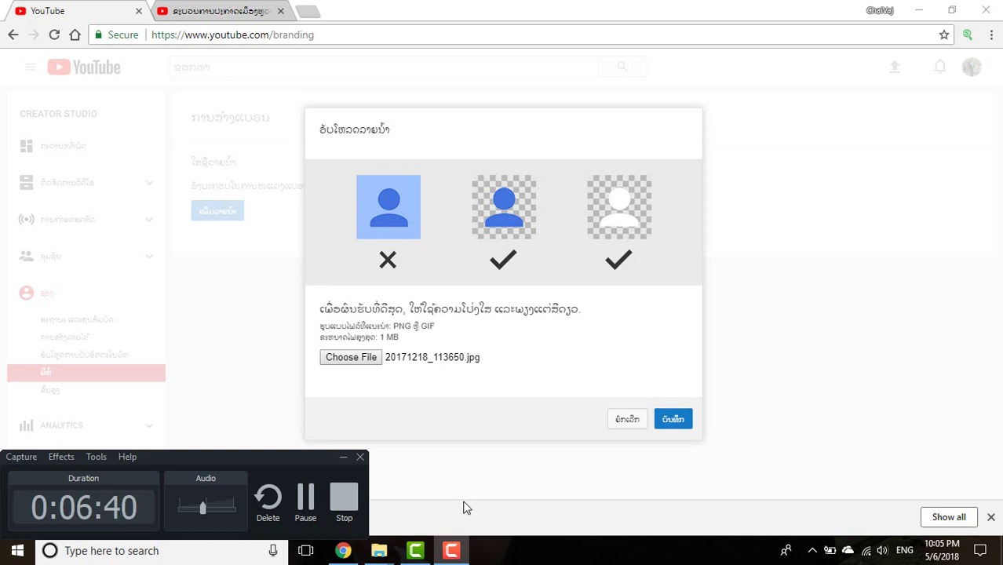
left_click(530, 448)
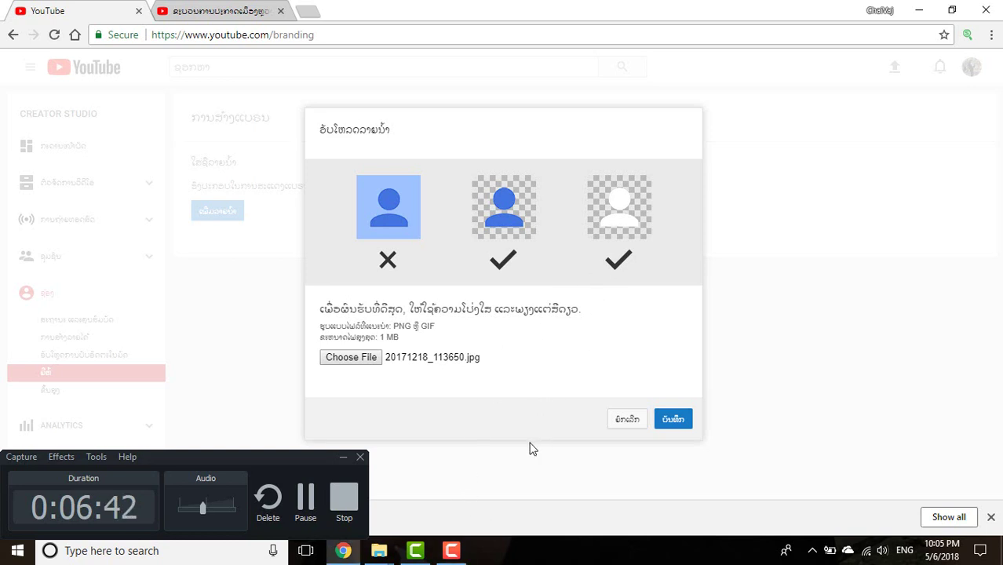
left_click(531, 448)
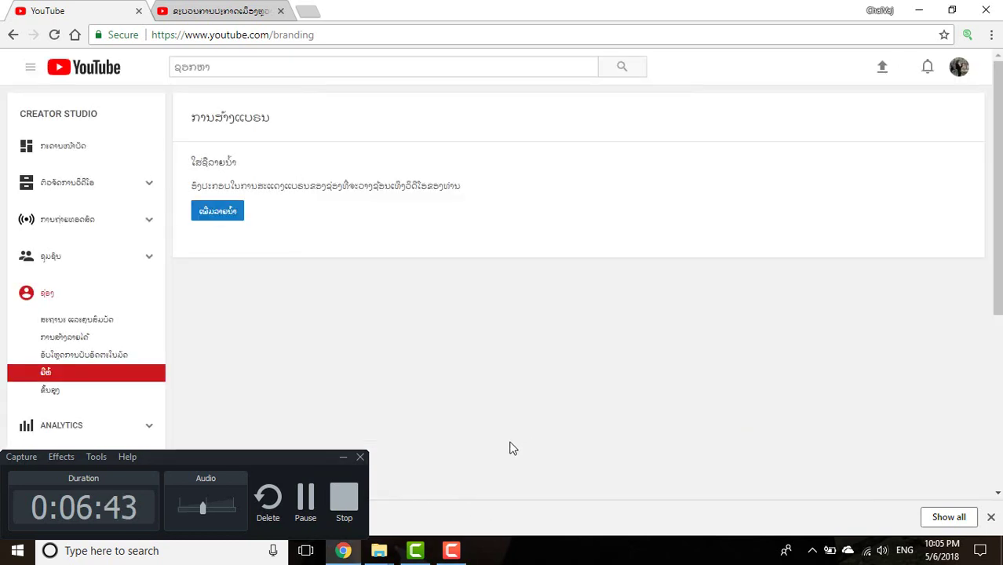
left_click(343, 458)
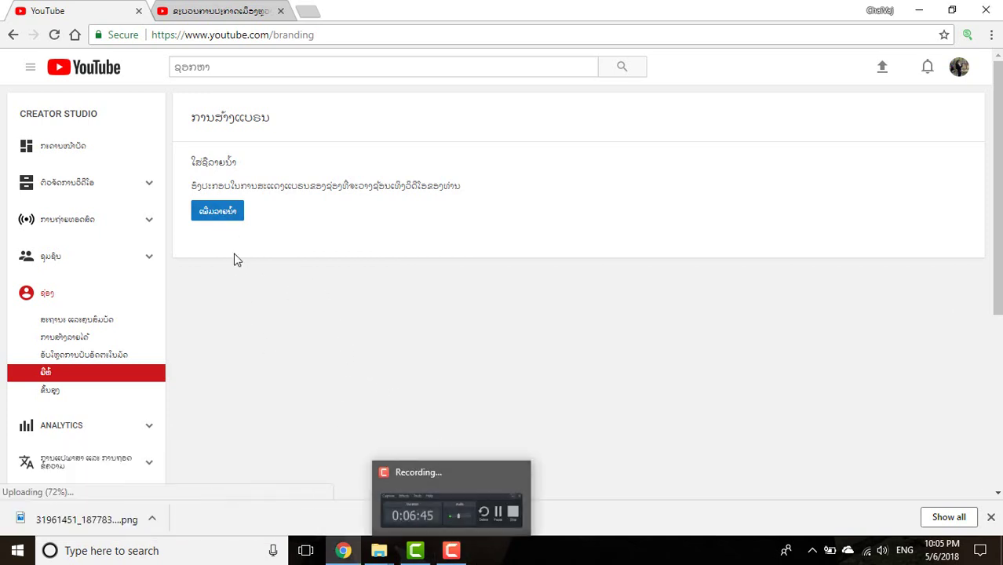
Step: Try the hhh image from the 30 xyoo no folder as the channel watermark and dismiss the error notice
left_click(222, 216)
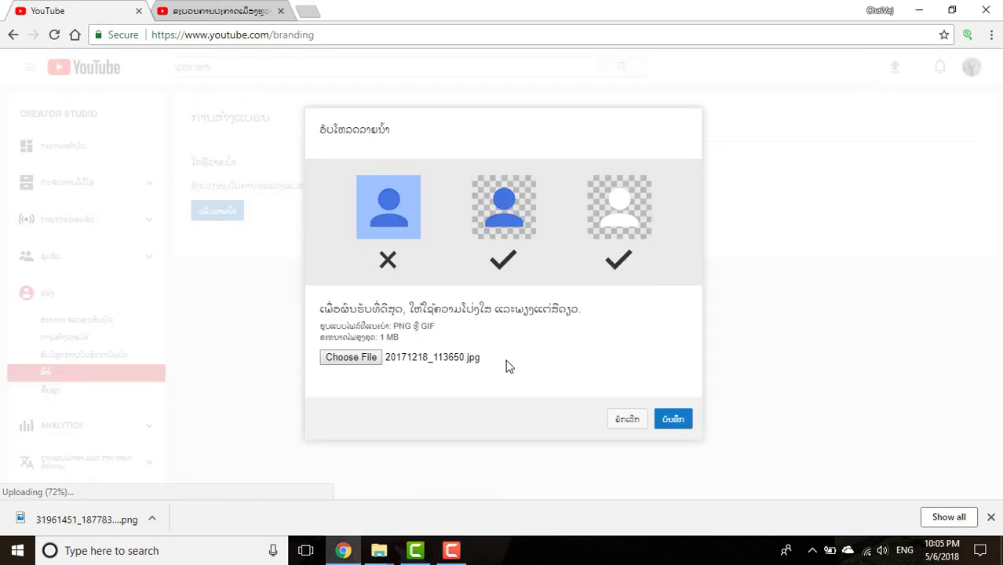
left_click(363, 357)
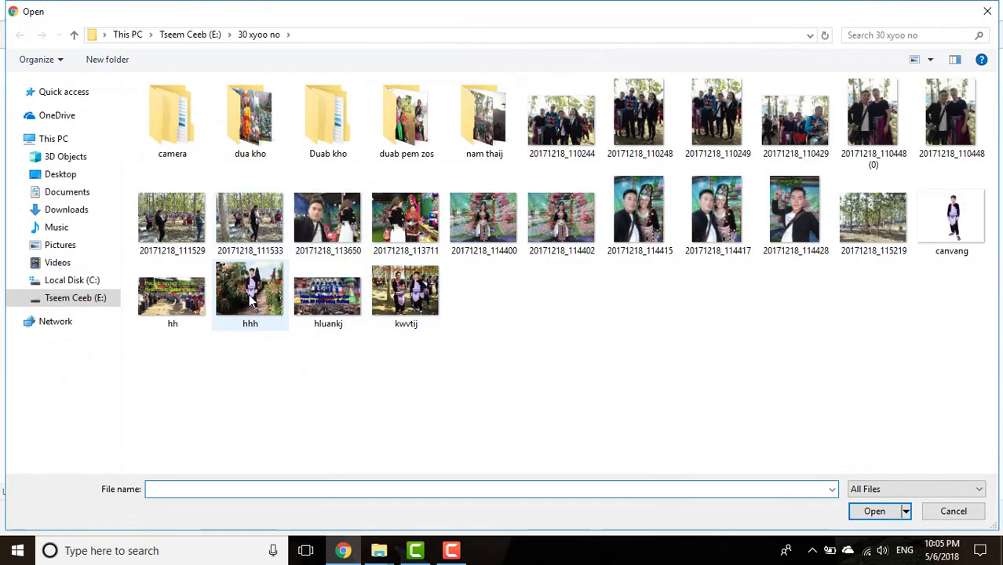
left_click(255, 295)
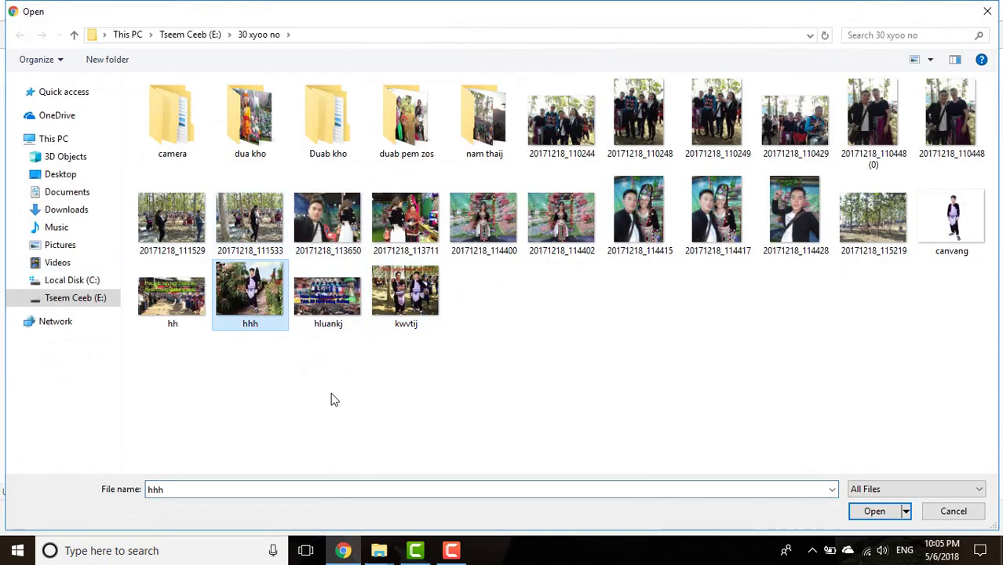
left_click(874, 511)
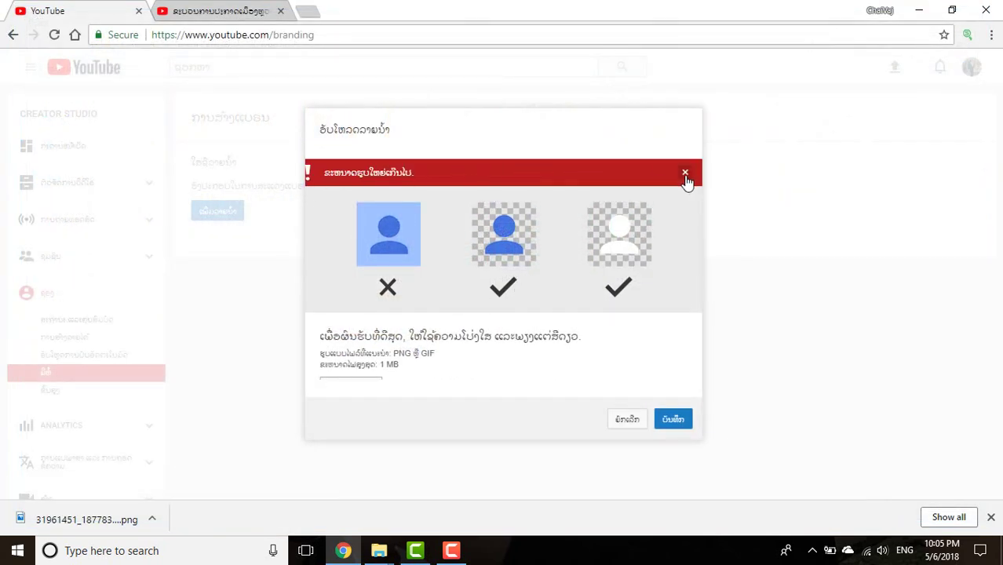
left_click(685, 173)
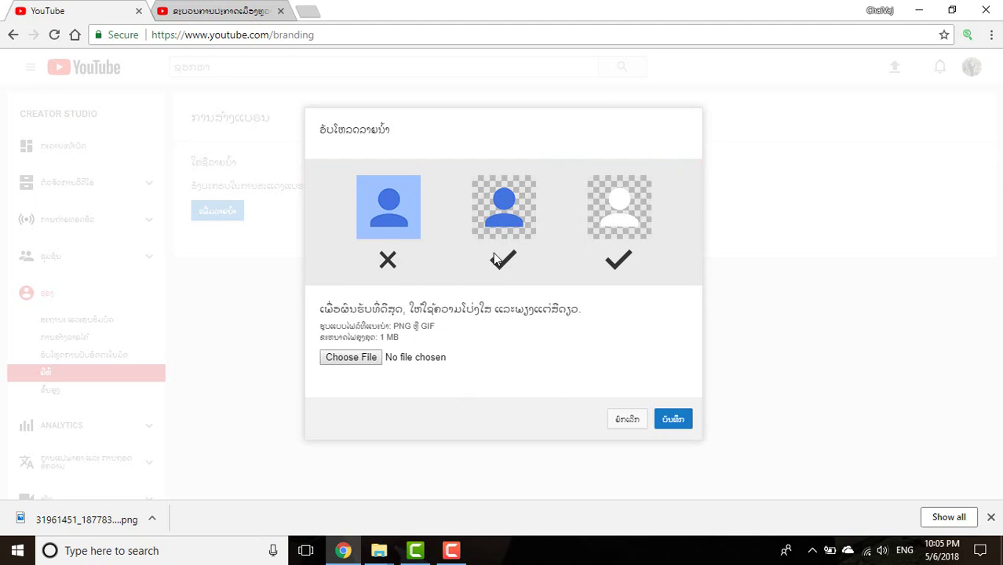
Step: Choose the image "g_HCPA Logo- New Motto (2)" from the Chai Logos folder on drive E: as the watermark file
left_click(360, 360)
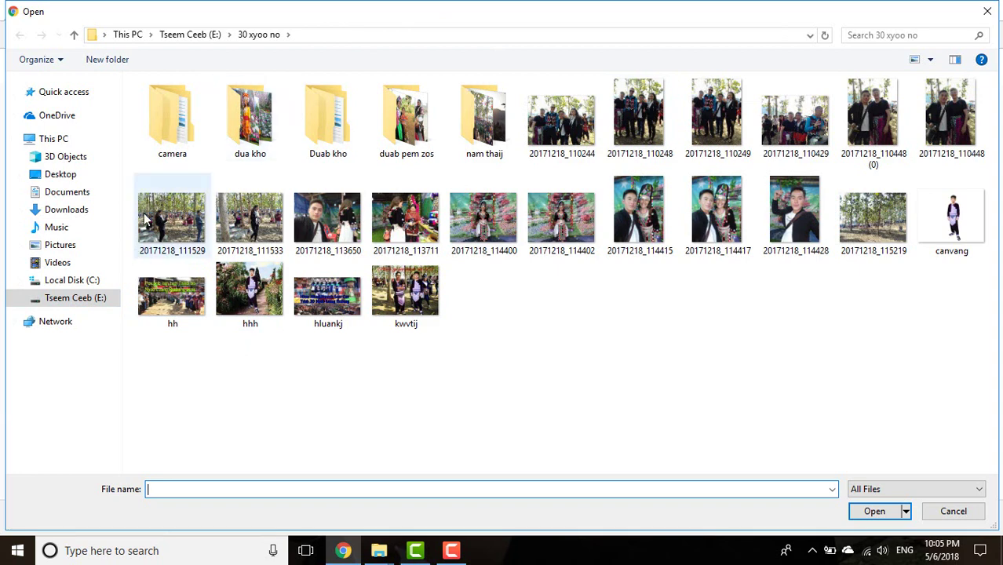
left_click(90, 302)
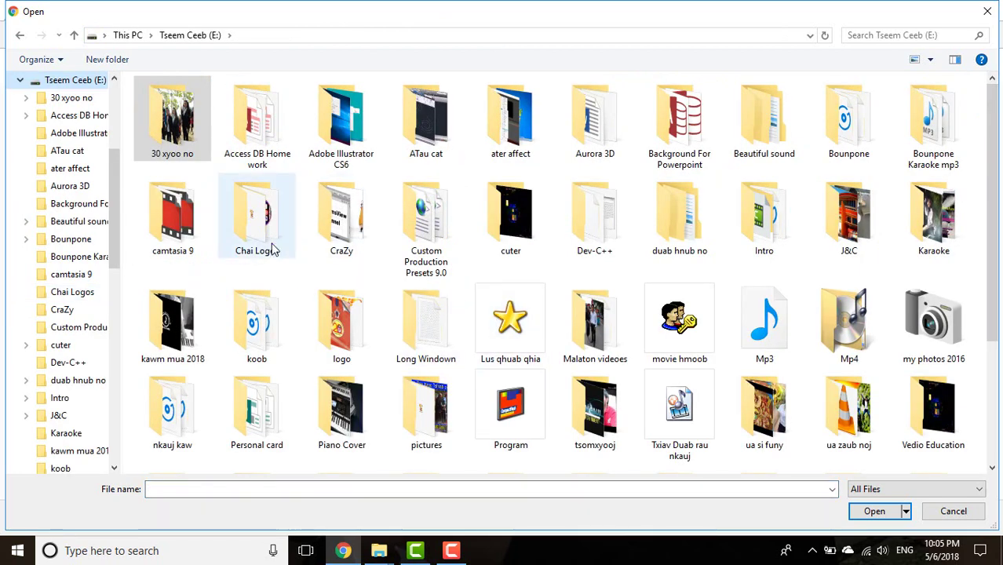
double_click(273, 249)
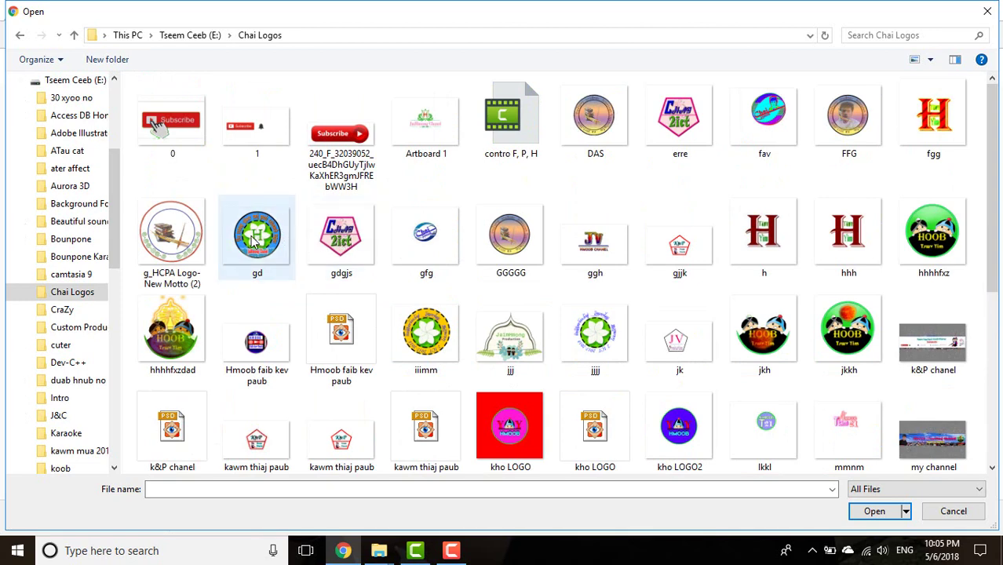
left_click(174, 235)
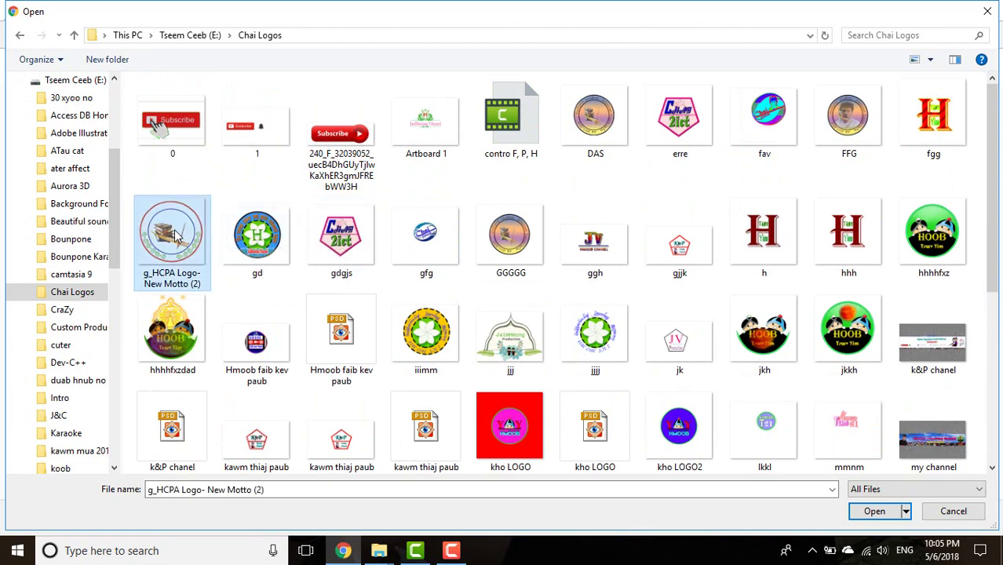
left_click(873, 512)
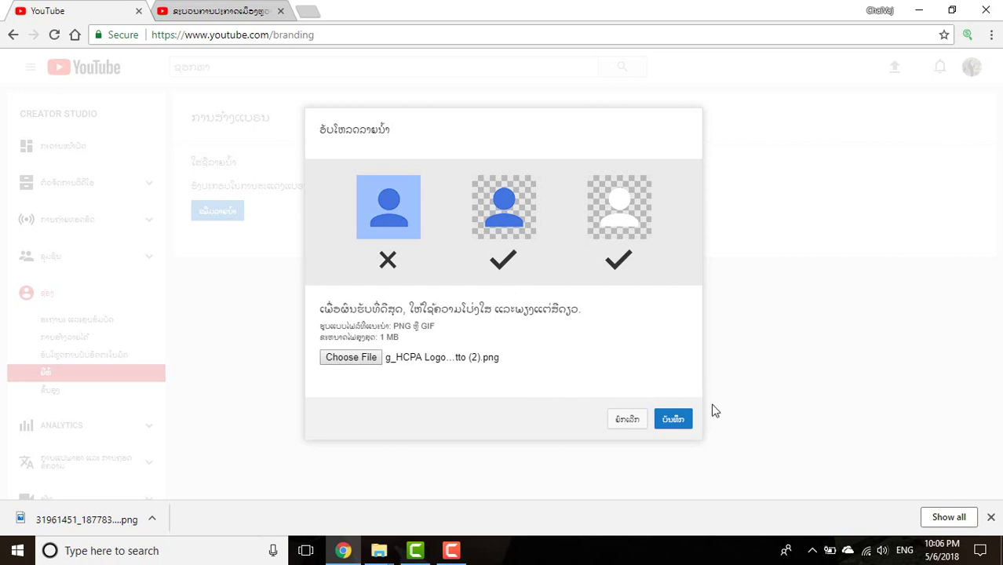
mouse_move(451, 551)
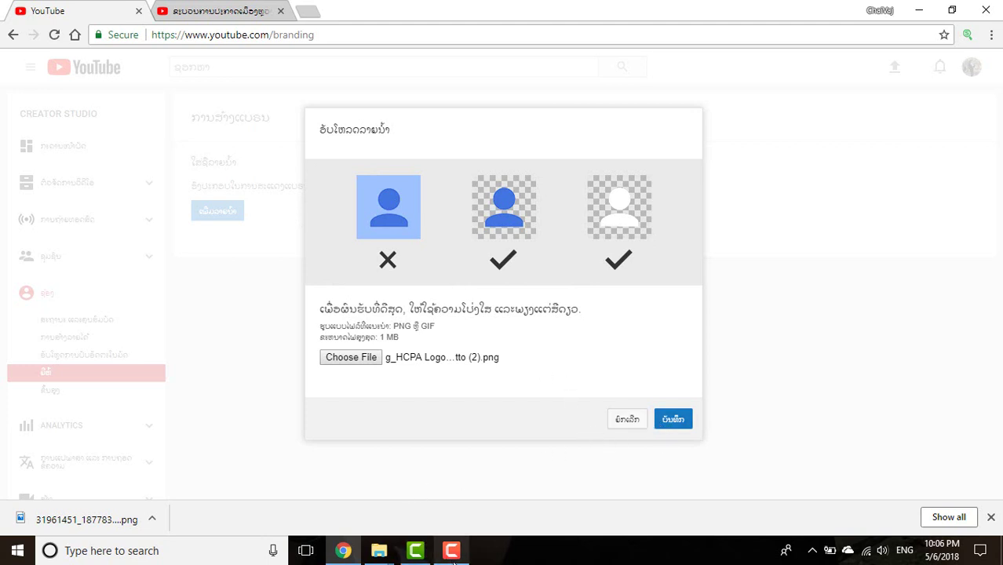
left_click(455, 508)
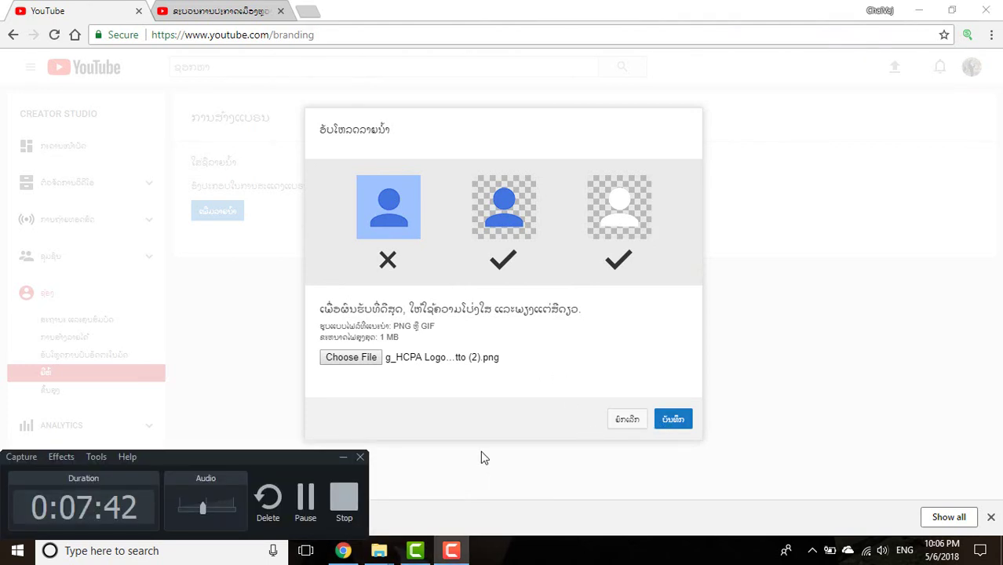
left_click(305, 498)
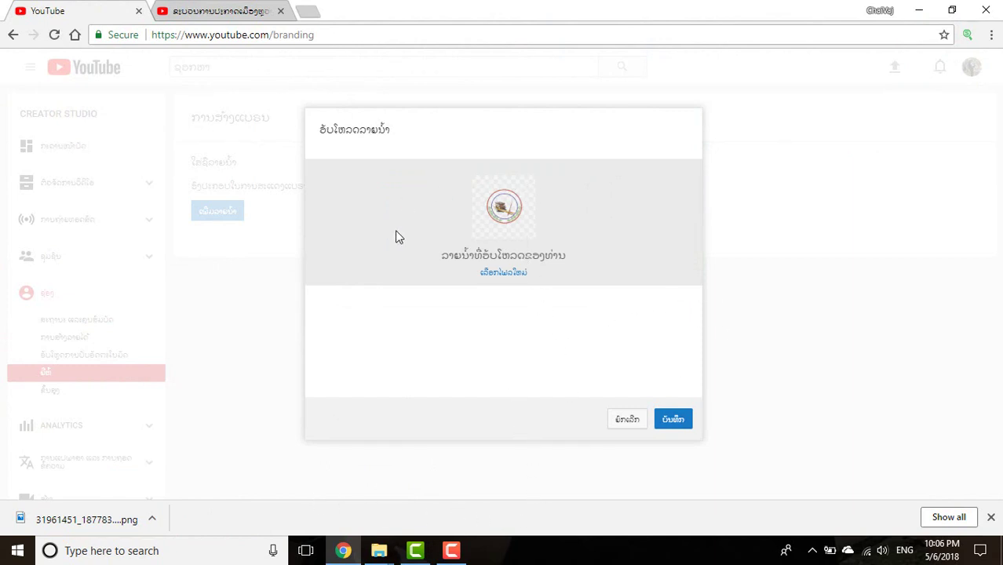
Step: Save the uploaded logo as the channel watermark and open the channel's advanced settings
left_click(674, 421)
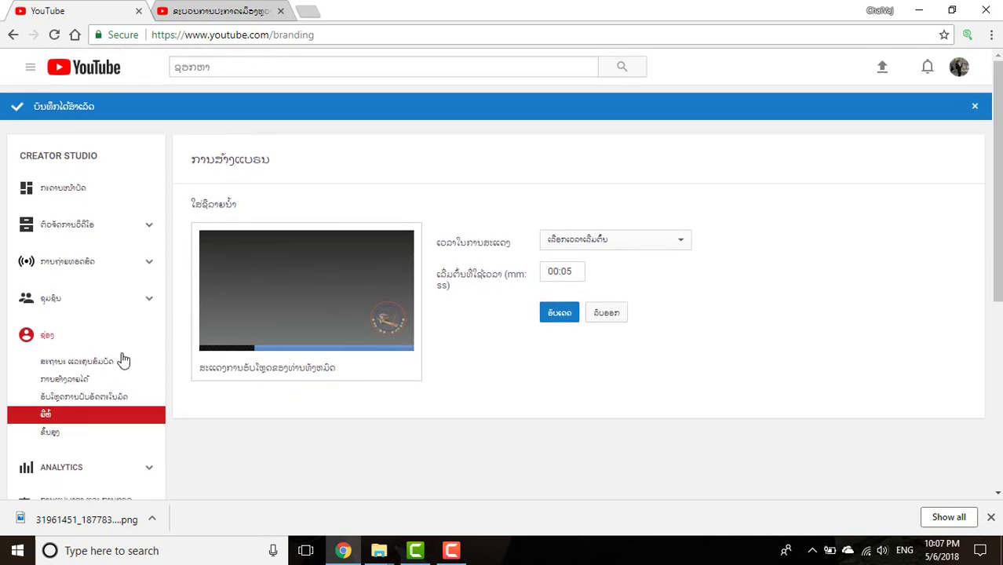
left_click(50, 435)
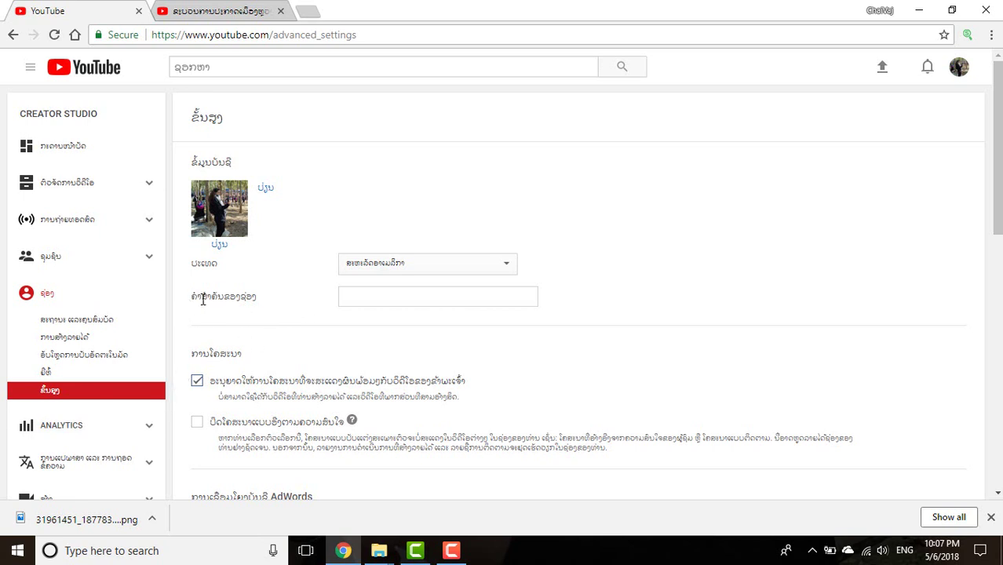
left_click(373, 297)
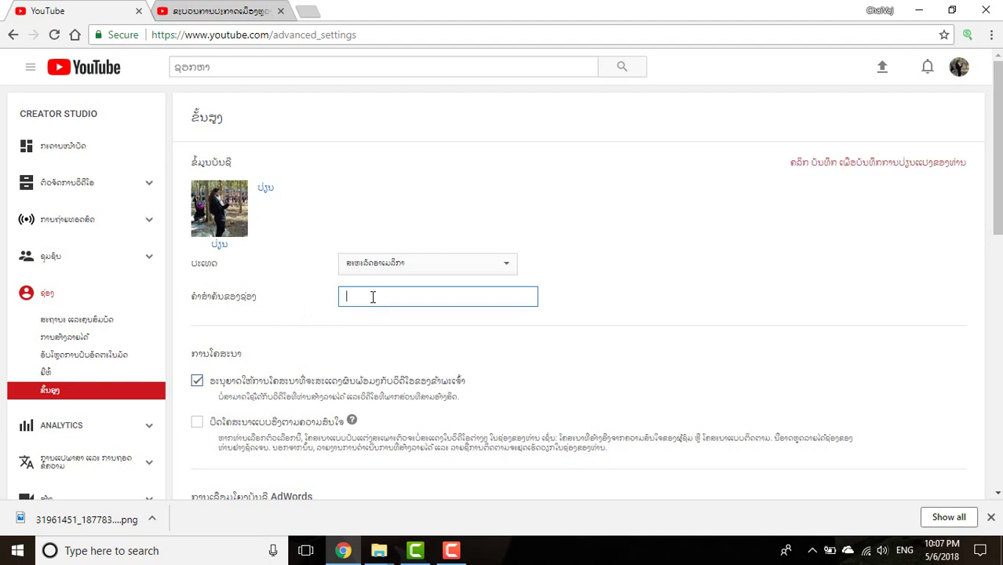
left_click(570, 267)
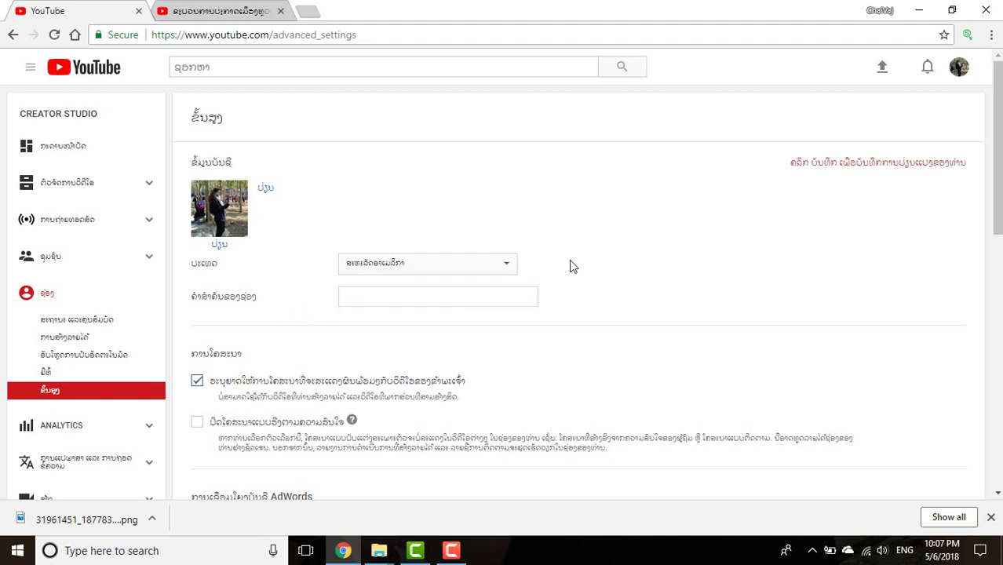
Step: Try to link an AdWords account to the channel without entering a customer ID
scroll(312, 367, "down", 3)
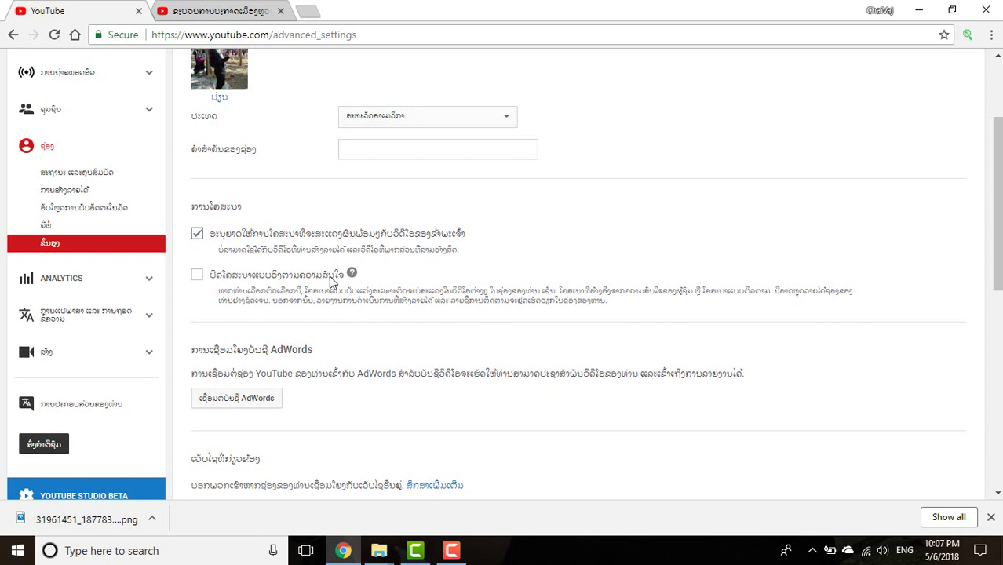
scroll(244, 248, "down", 2)
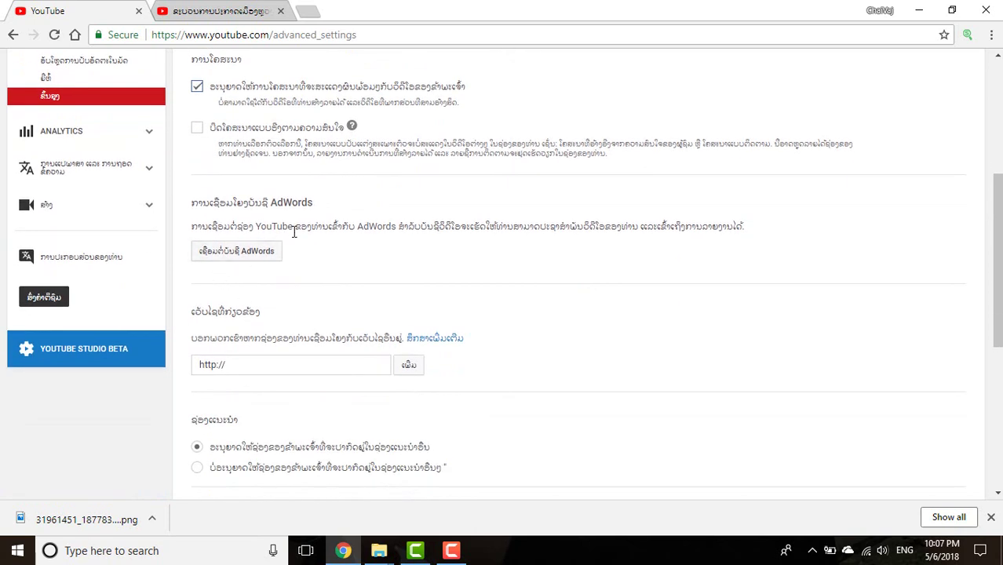
left_click(250, 256)
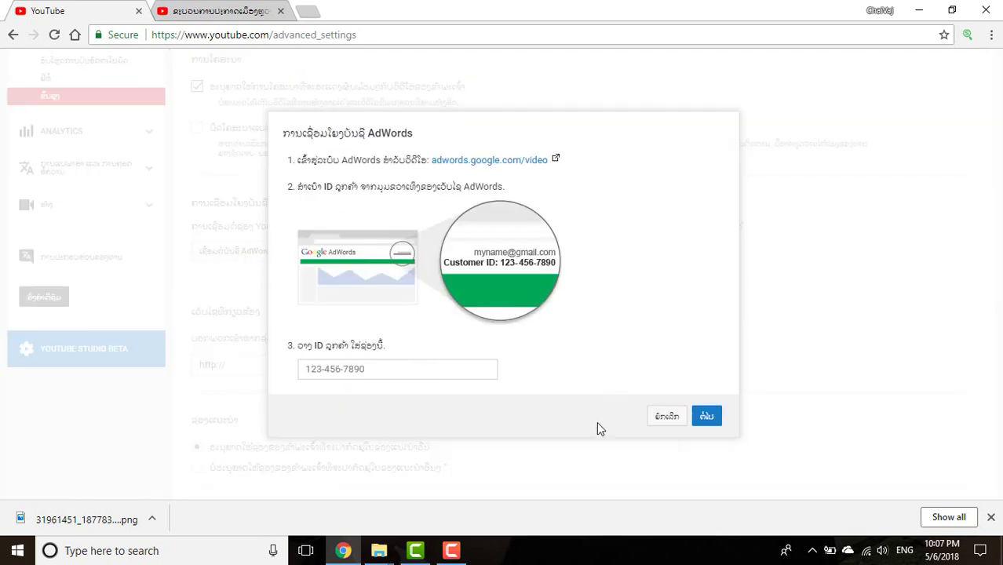
left_click(707, 422)
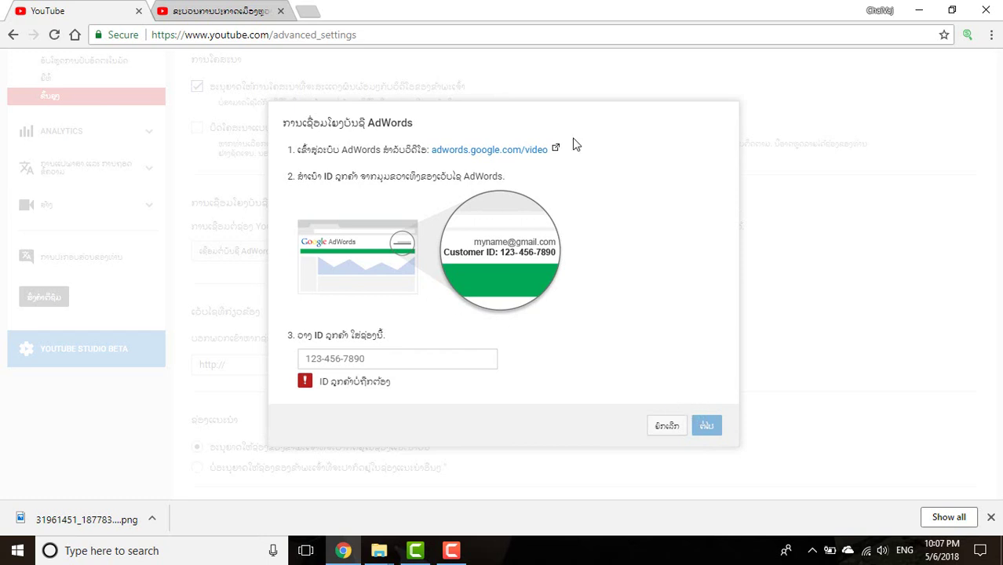
left_click(914, 179)
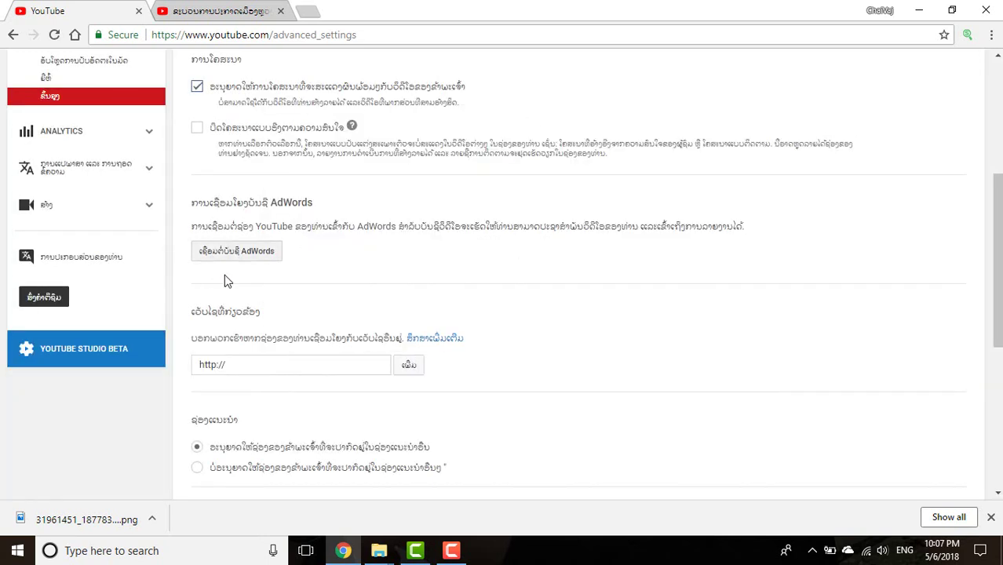
Step: Save the channel's advanced settings and dismiss the confirmation notice
scroll(313, 354, "down", 2)
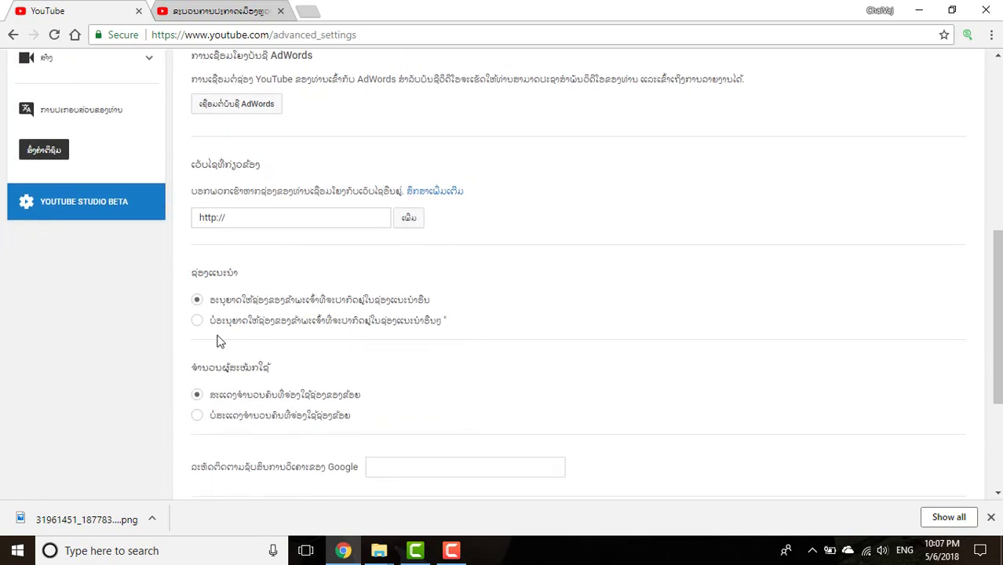
scroll(213, 361, "down", 2)
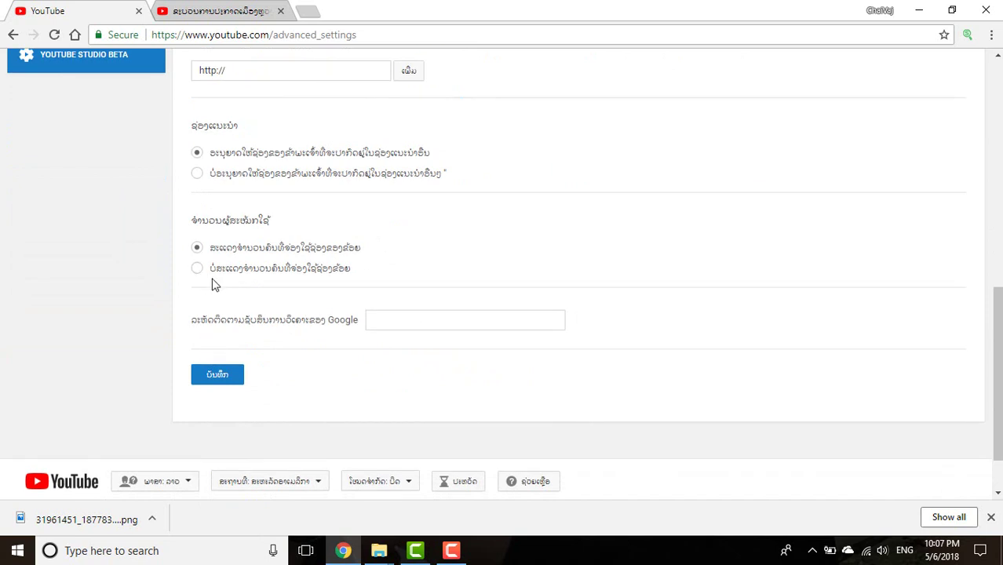
left_click(217, 379)
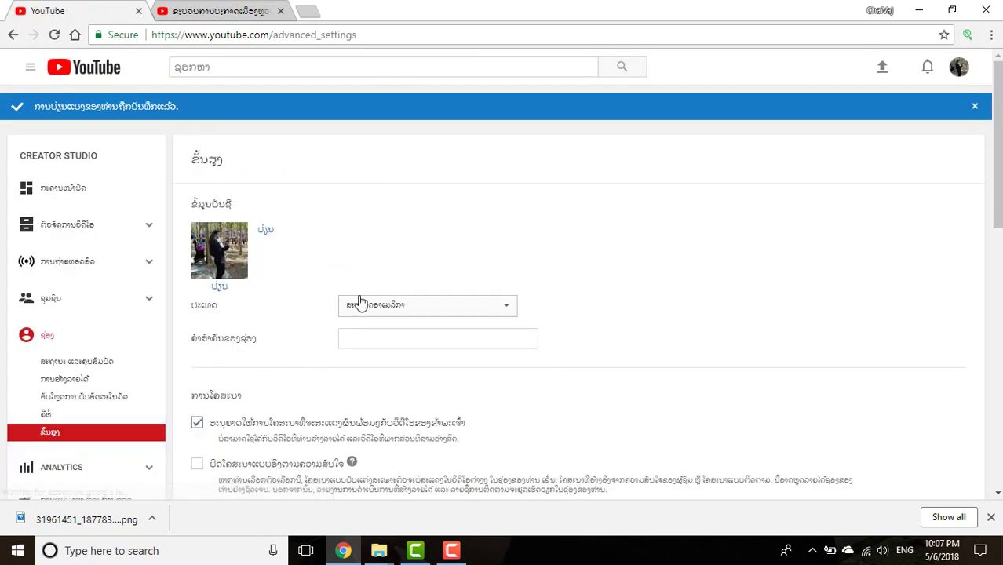
scroll(359, 292, "down", 3)
scroll(357, 289, "up", 3)
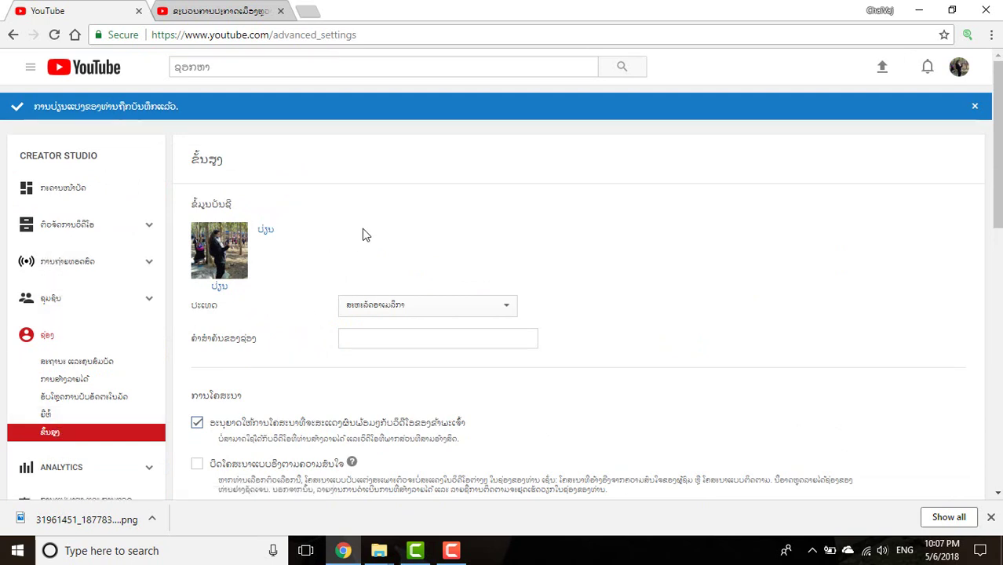
left_click(975, 106)
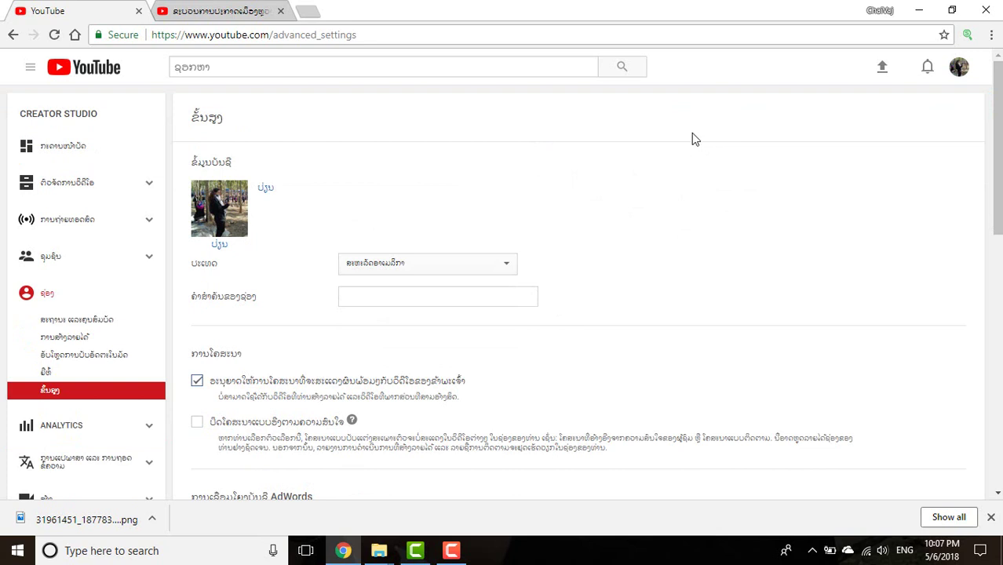
Step: Start a new video upload using the ghhk video from the Intro folder on drive E:
left_click(883, 71)
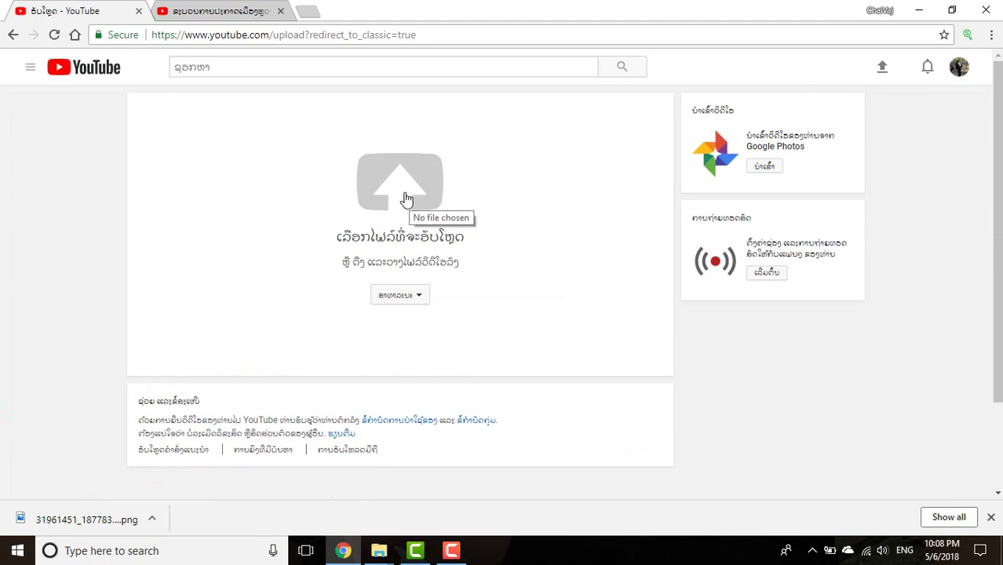
left_click(403, 196)
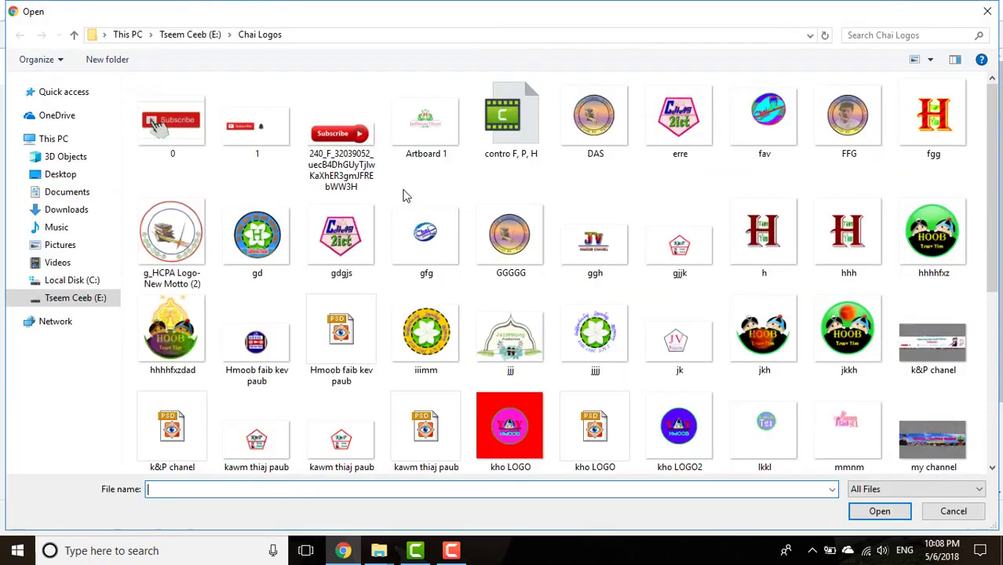
left_click(75, 298)
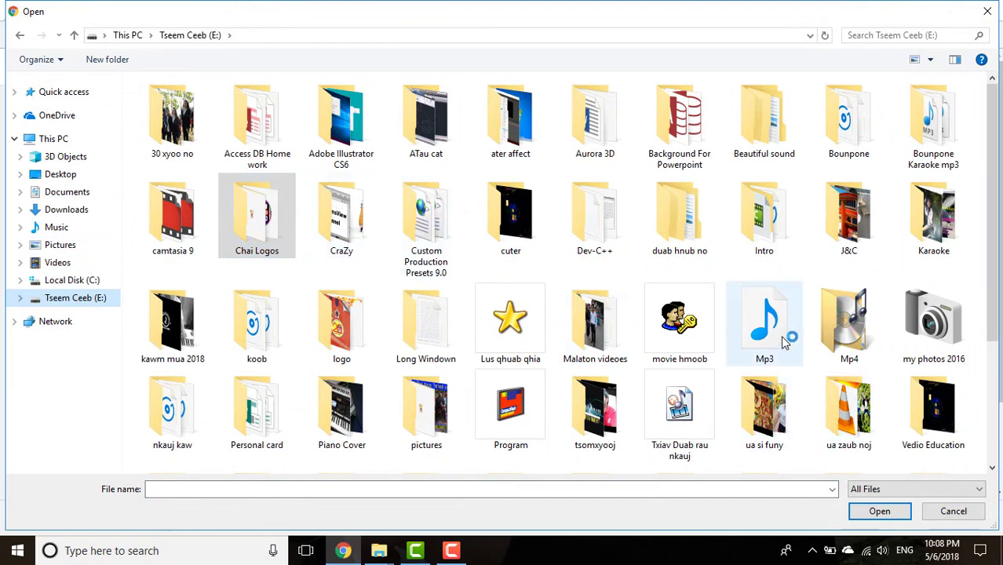
left_click(768, 248)
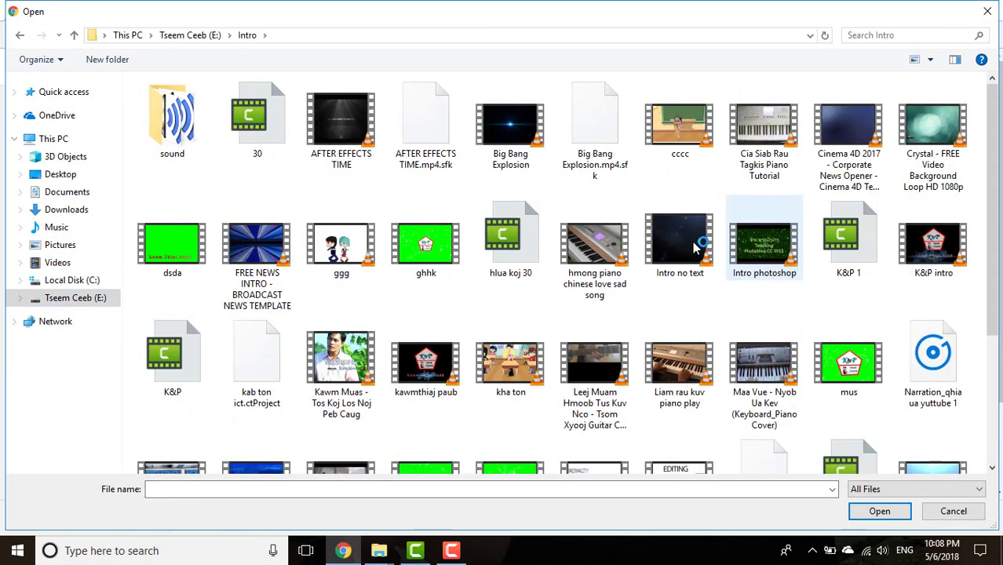
left_click(416, 253)
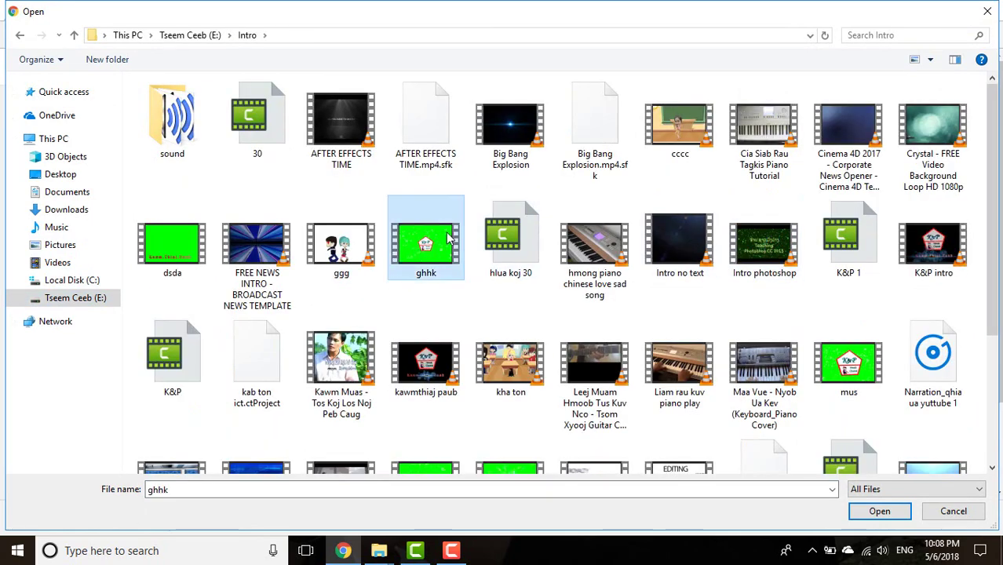
left_click(879, 511)
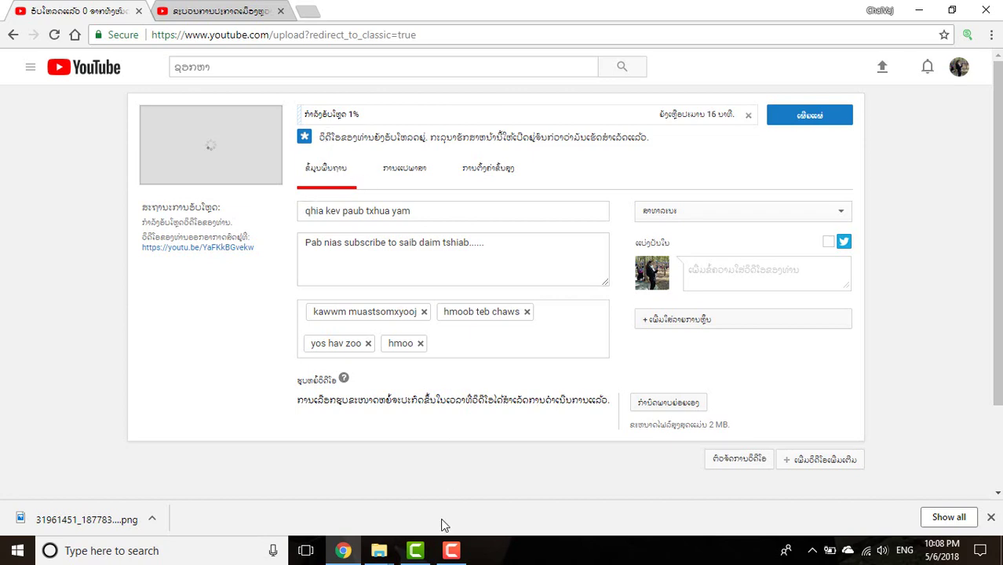
mouse_move(451, 554)
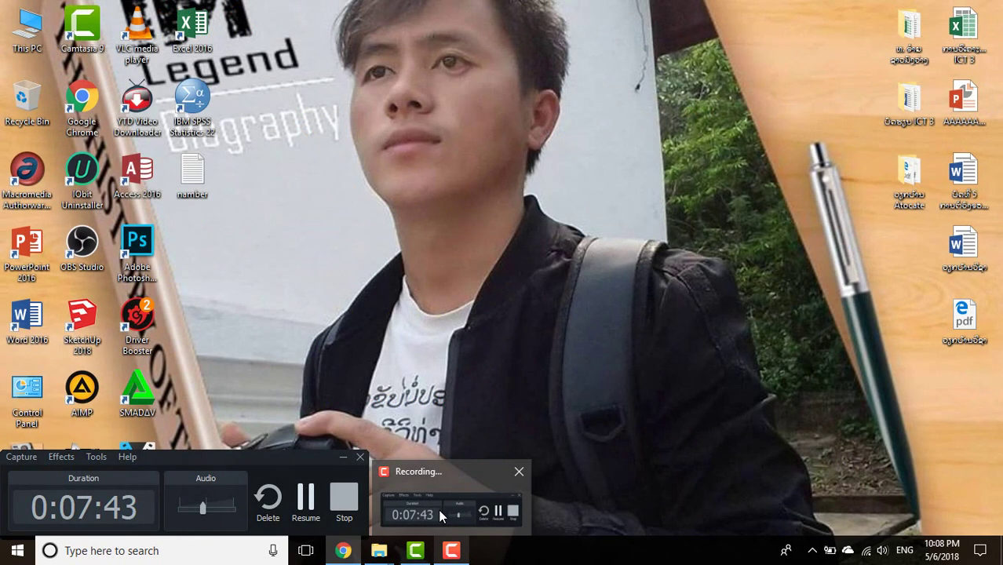
left_click(438, 509)
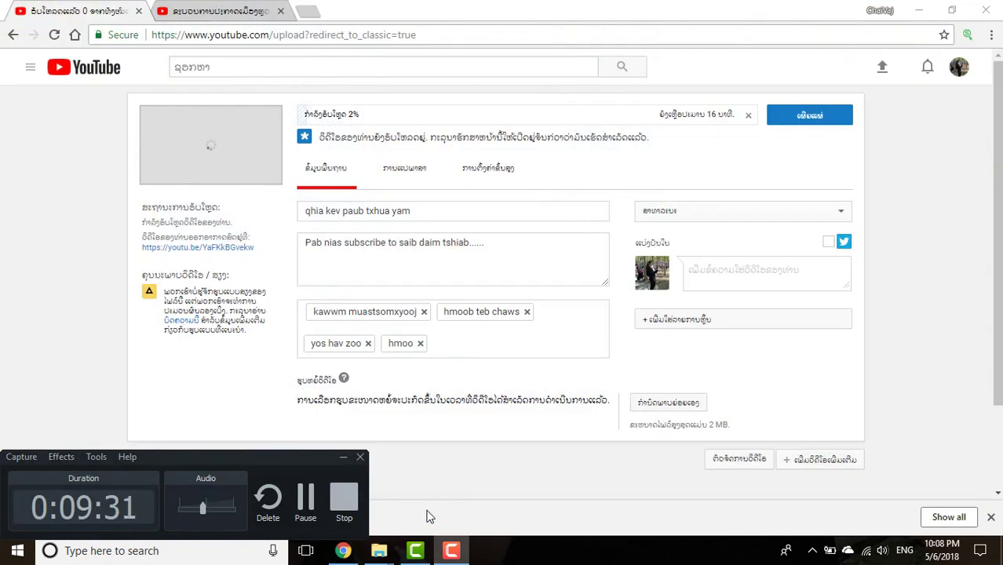
left_click(307, 506)
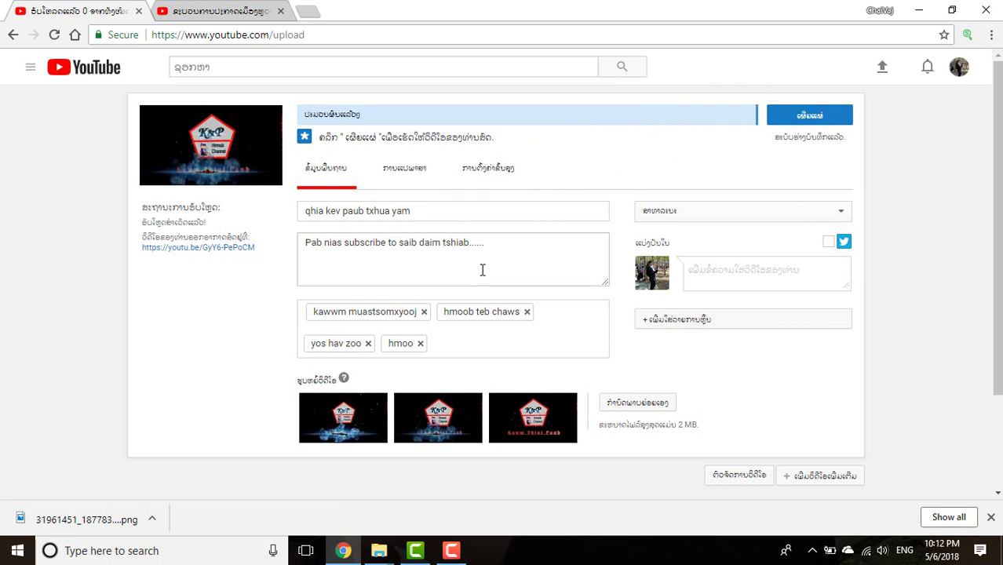
Step: Replace the default title of the uploaded video with "Intro"
scroll(648, 162, "down", 2)
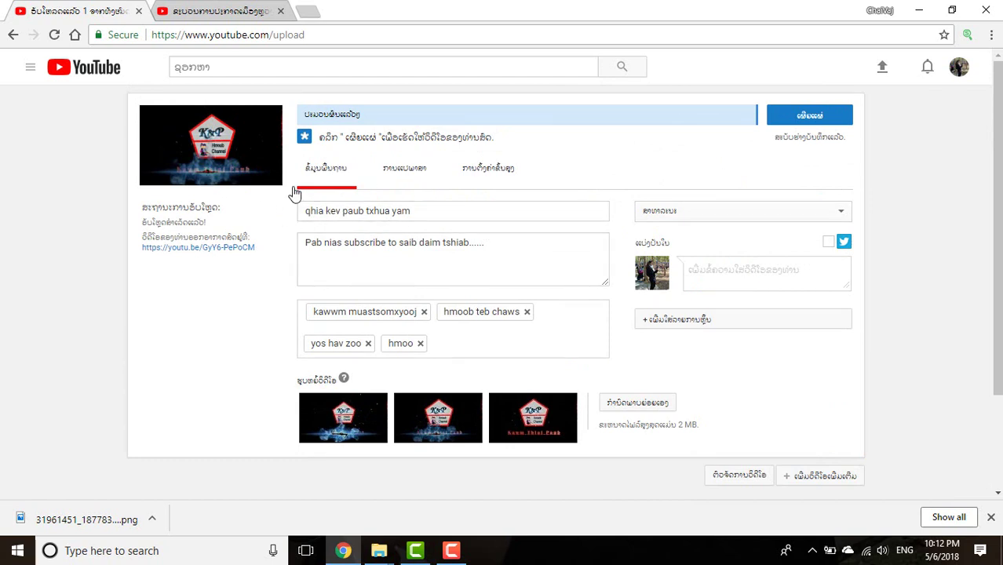
left_click(435, 212)
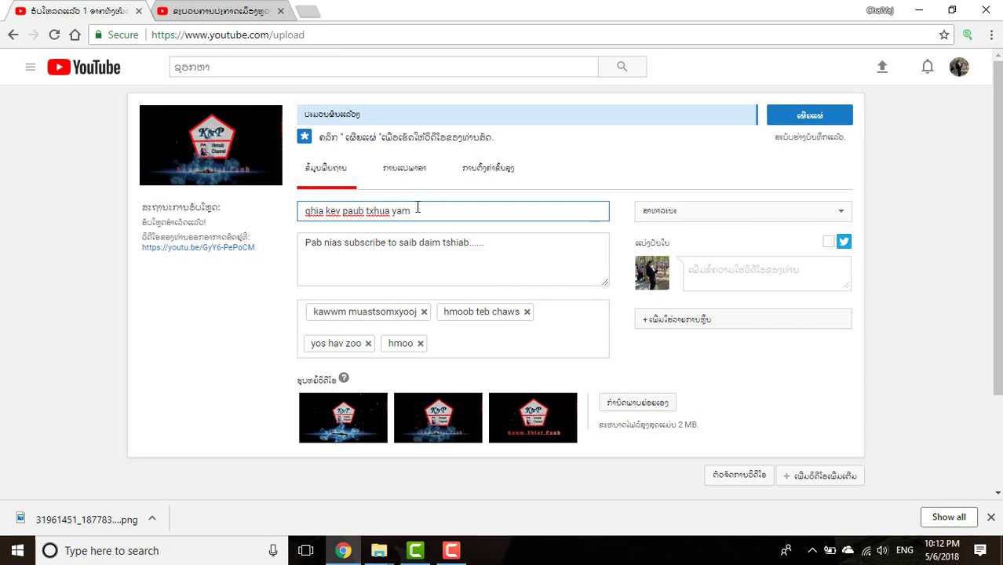
left_click_drag(417, 209, 287, 221)
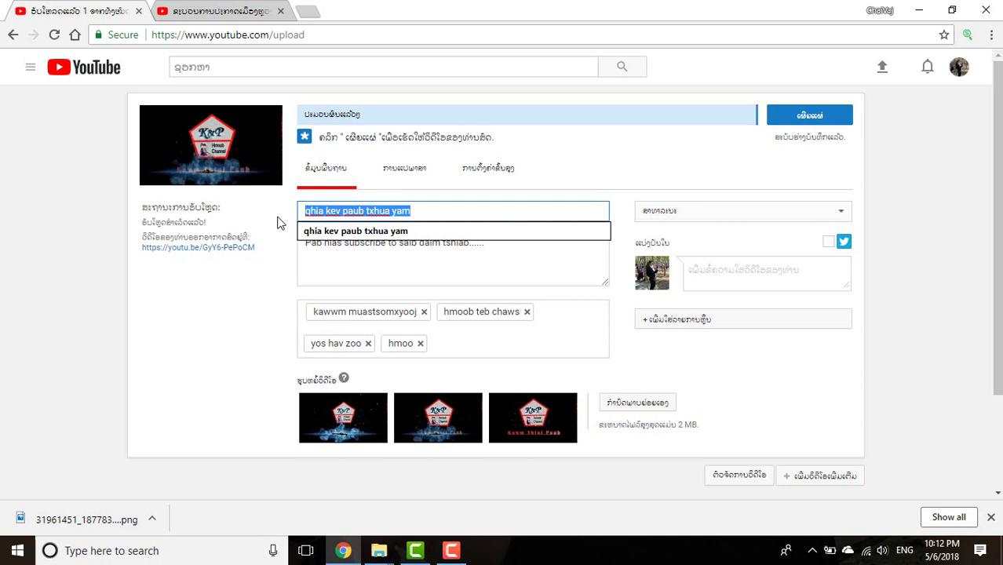
key("BackSpace")
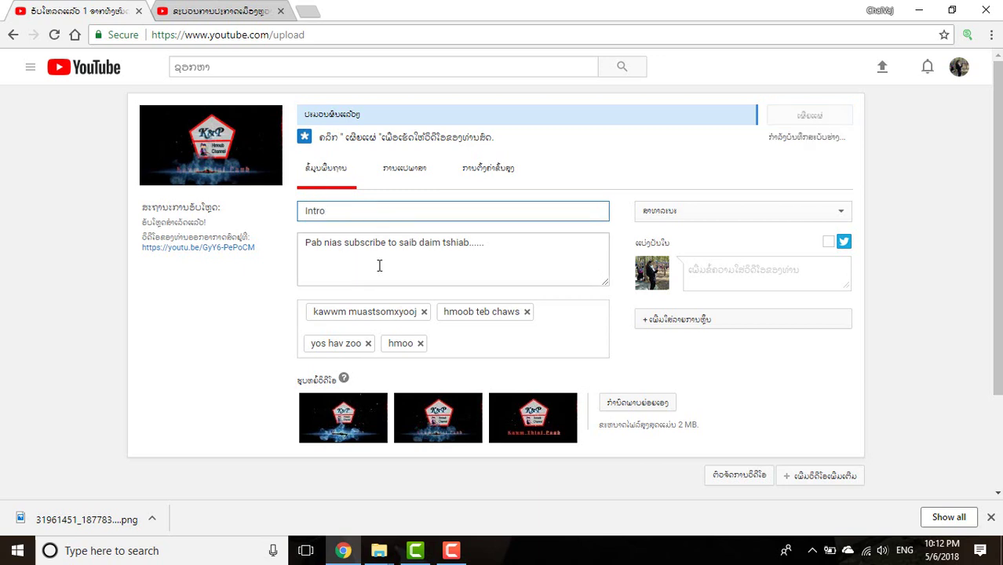
Step: Review the uploaded video's default description, tags and thumbnail choices
left_click(529, 241)
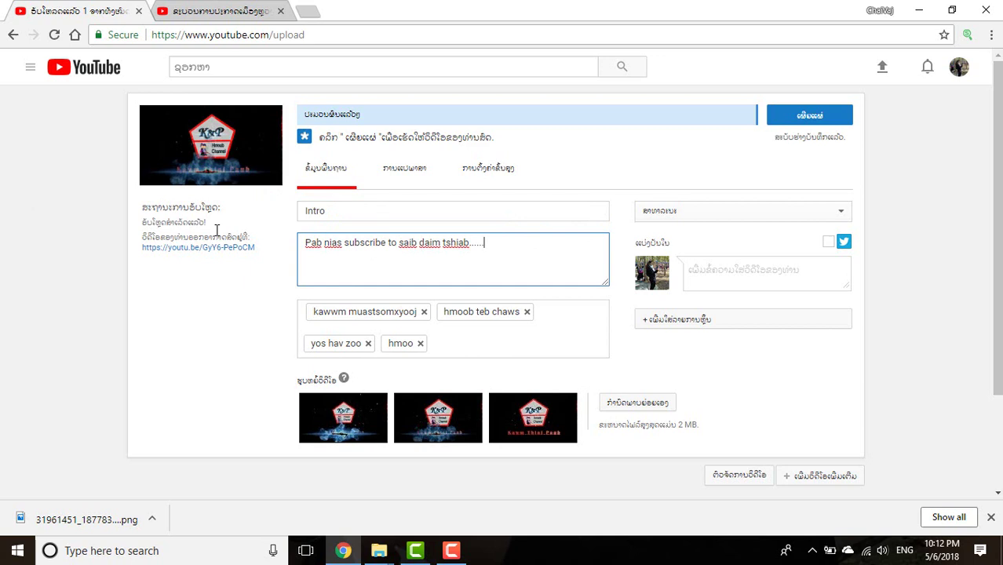
left_click(444, 347)
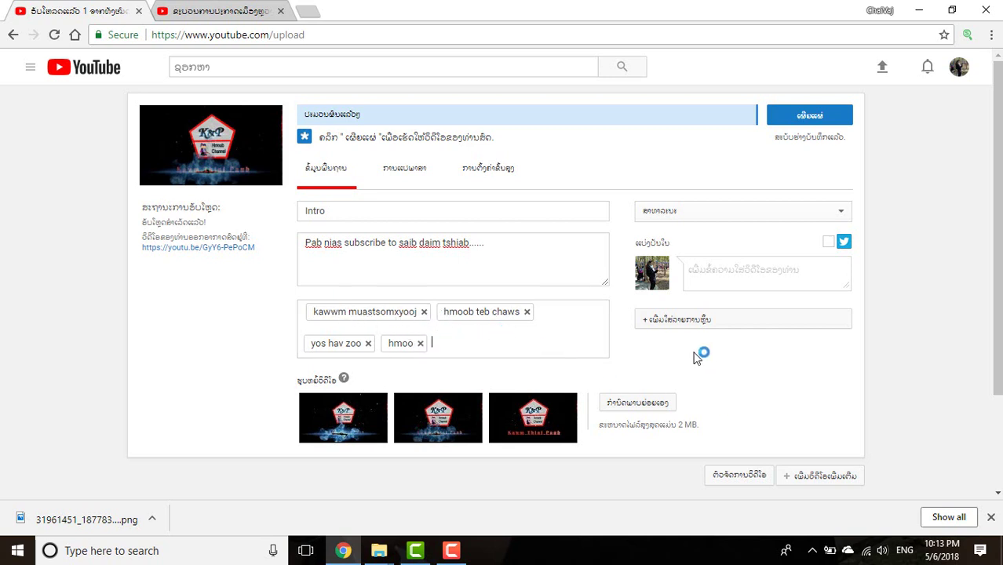
scroll(701, 354, "down", 2)
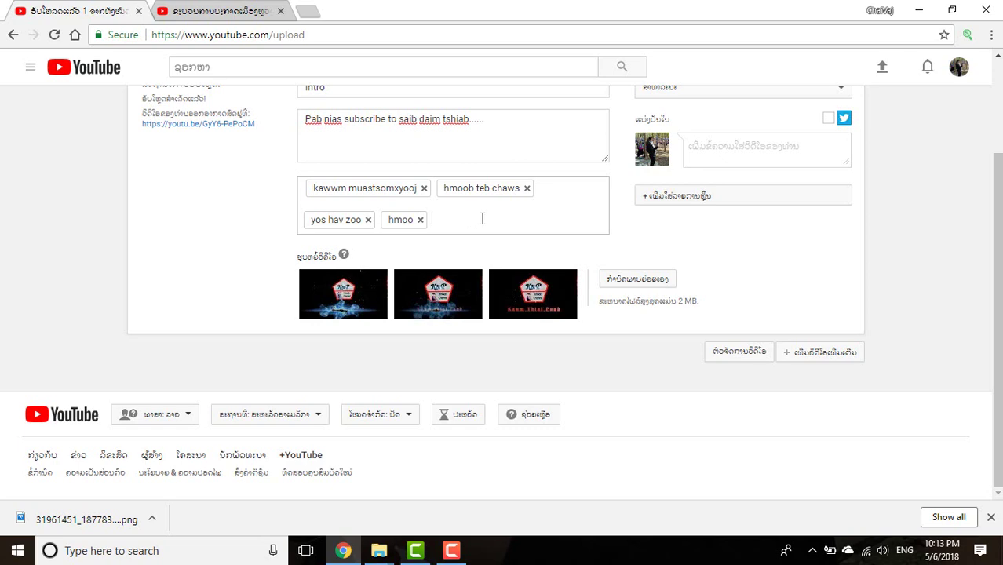
scroll(493, 215, "up", 2)
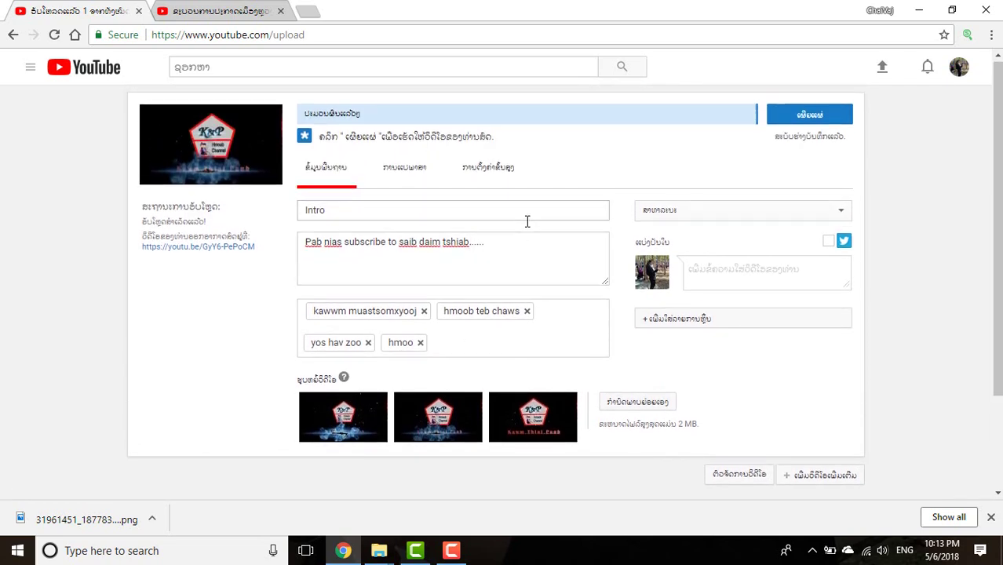
scroll(529, 220, "down", 2)
scroll(680, 208, "up", 2)
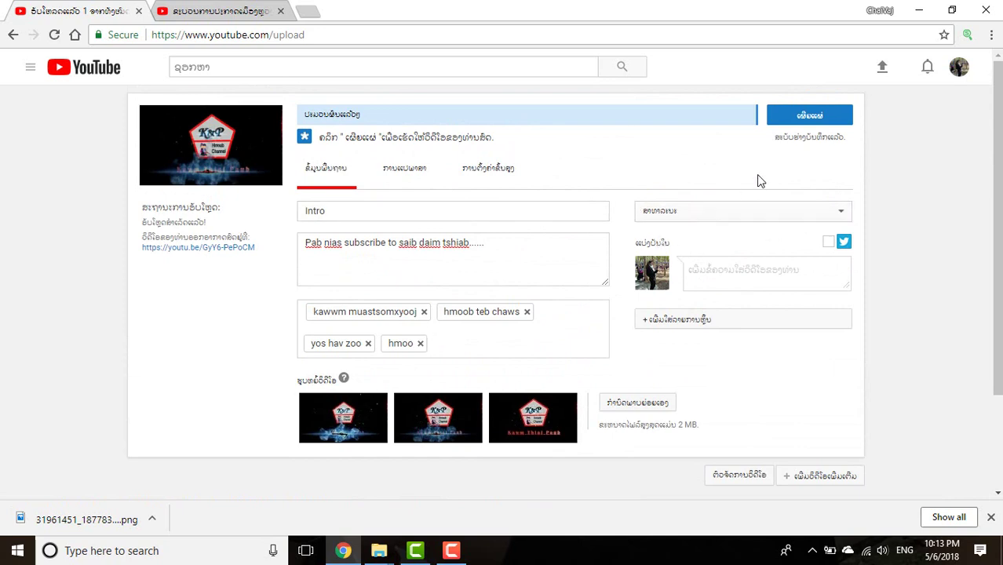
Step: Publish the uploaded Intro video with its default description and tags
scroll(443, 284, "down", 2)
scroll(448, 264, "up", 2)
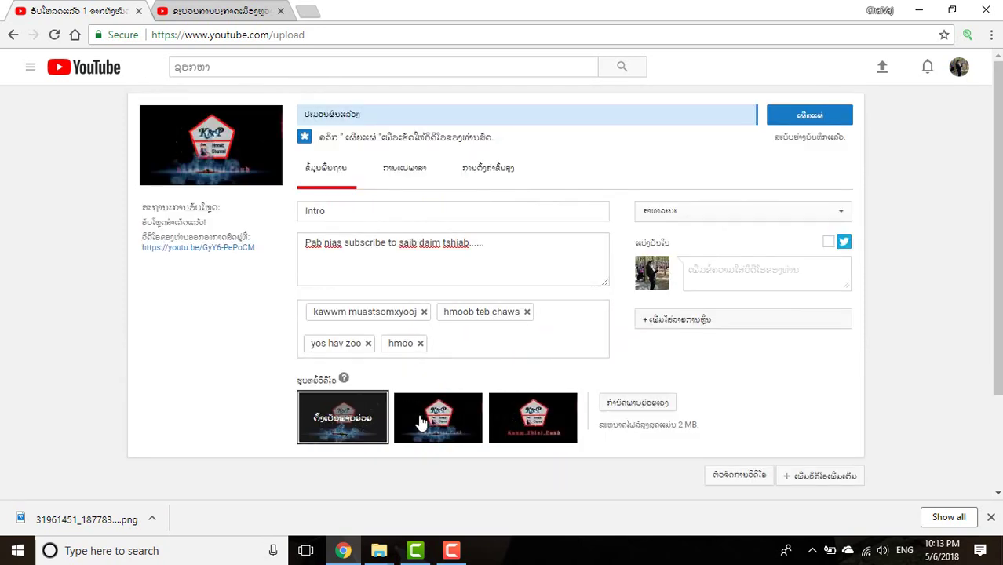
left_click(811, 119)
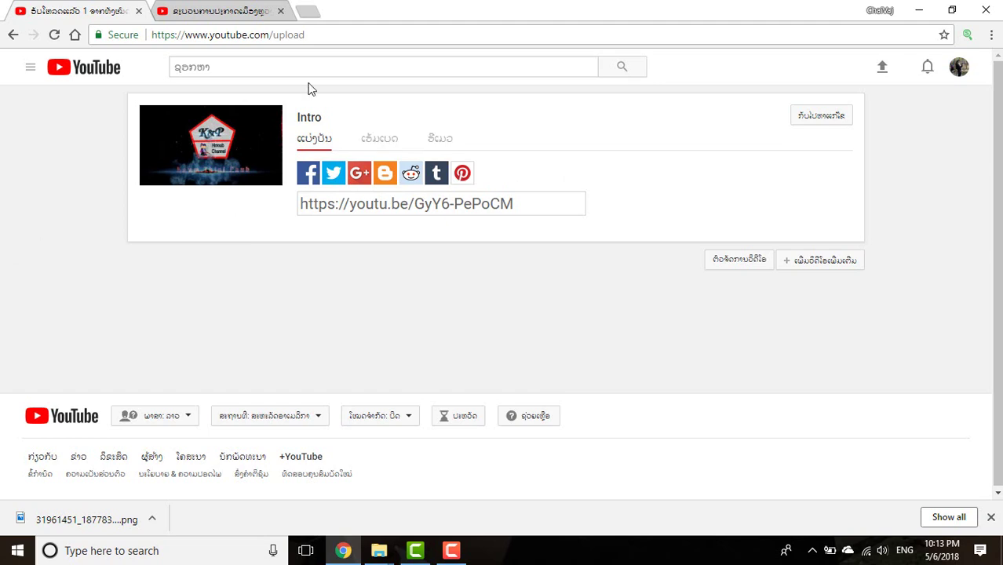
left_click(247, 11)
left_click(79, 11)
left_click(188, 10)
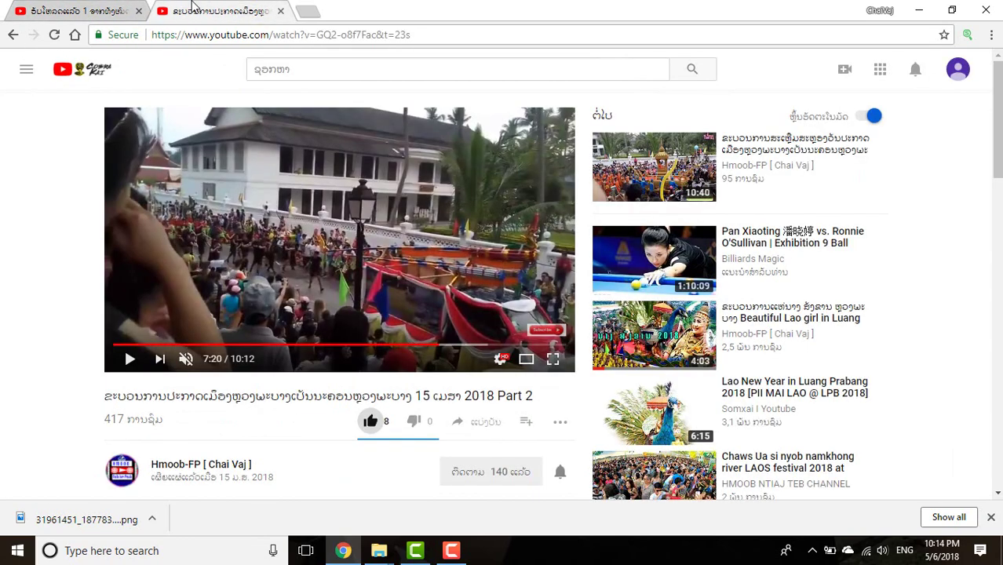
scroll(392, 192, "down", 3)
scroll(379, 188, "up", 3)
left_click(88, 11)
left_click(224, 10)
left_click(82, 6)
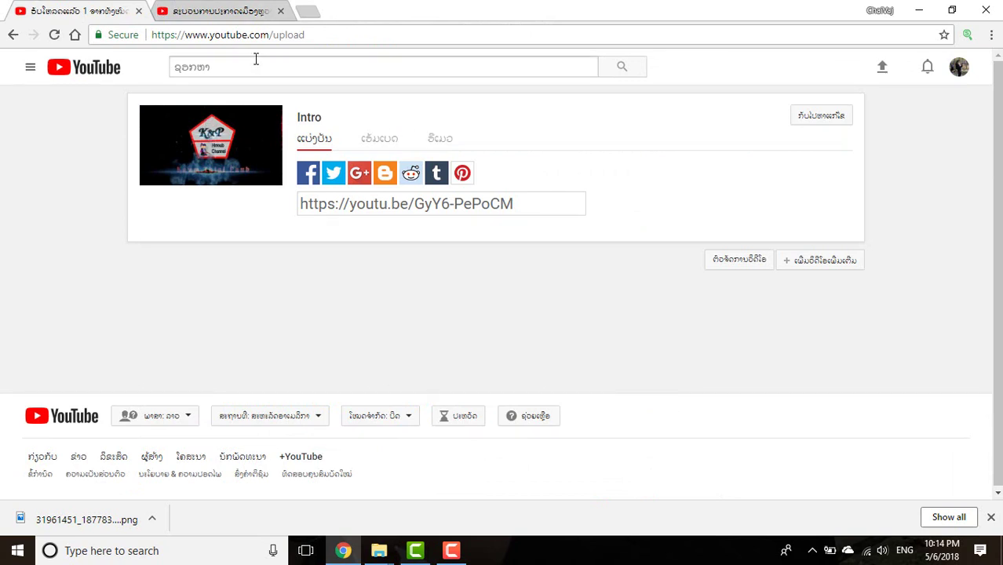
Step: Open the account's own channel page from the watch page, look over its uploads, and open the channel's customization view
left_click(224, 15)
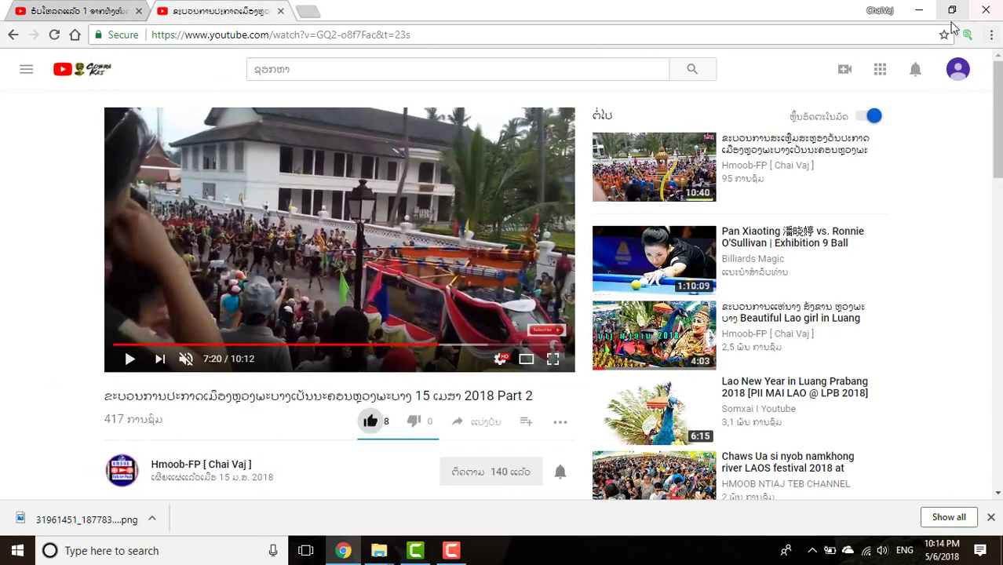
left_click(961, 80)
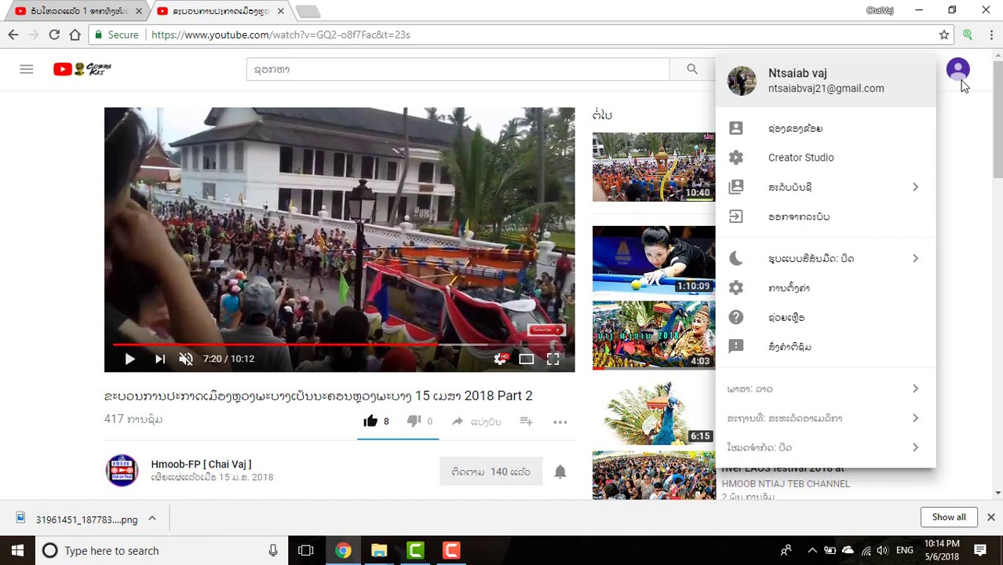
left_click(781, 139)
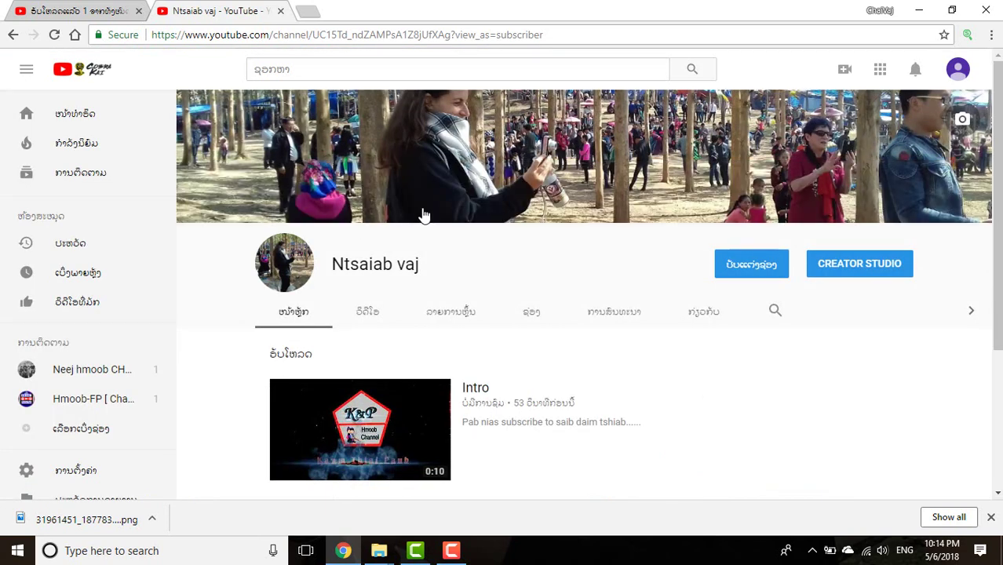
scroll(537, 168, "down", 3)
scroll(538, 168, "up", 3)
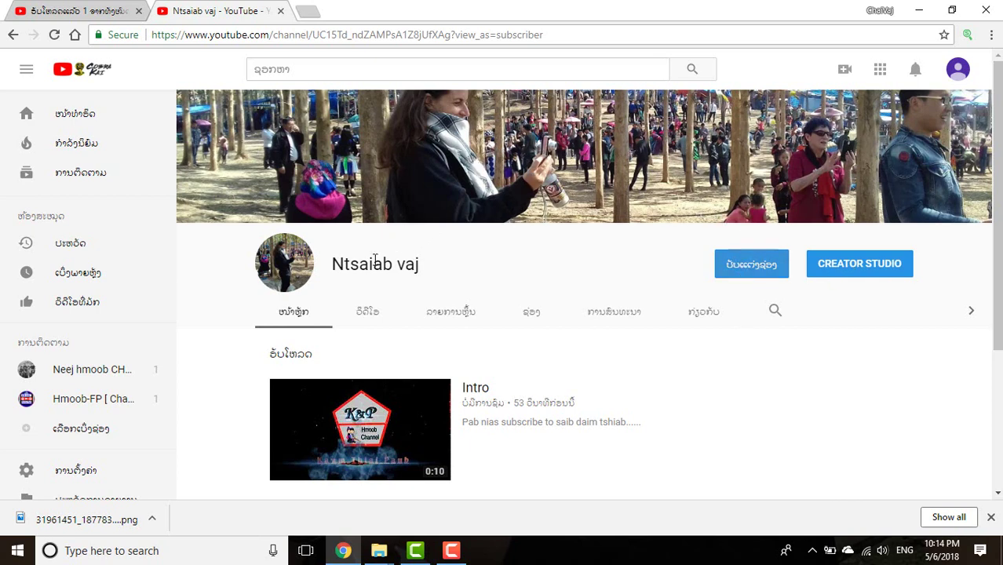
key("F5")
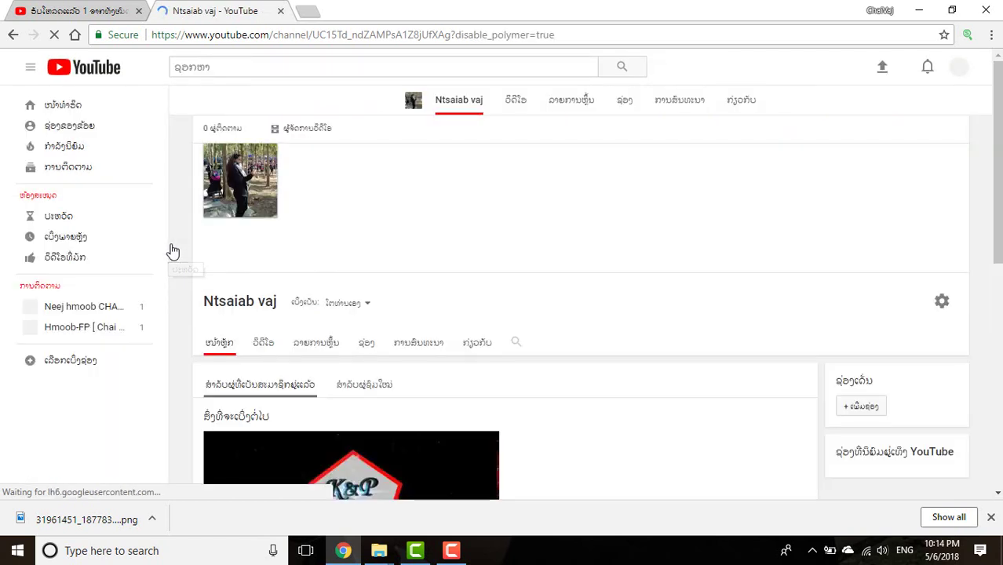
Step: Replace the channel art with the photo 20171218_110244 from the 30 xyoo no folder on drive E:
mouse_move(927, 209)
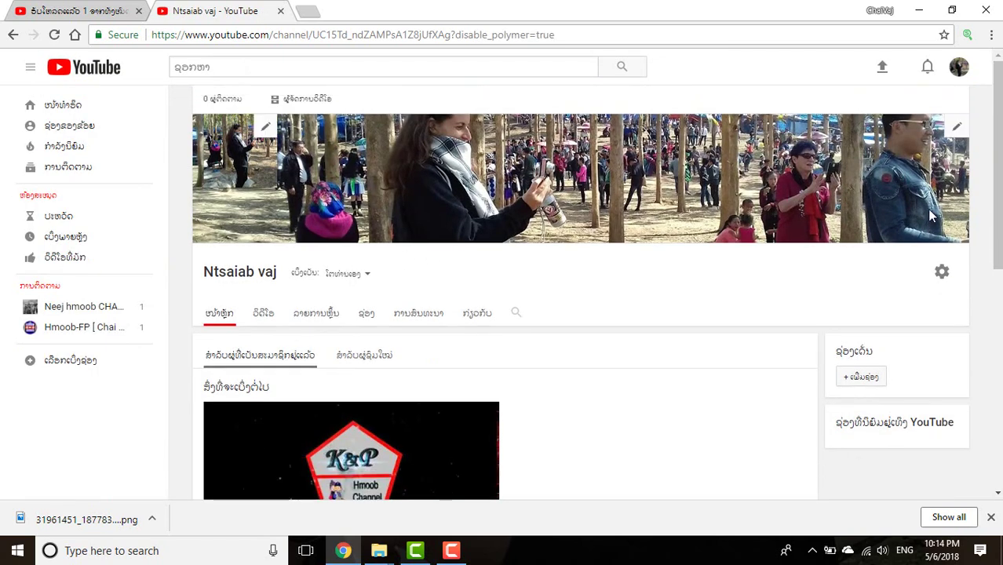
left_click(957, 129)
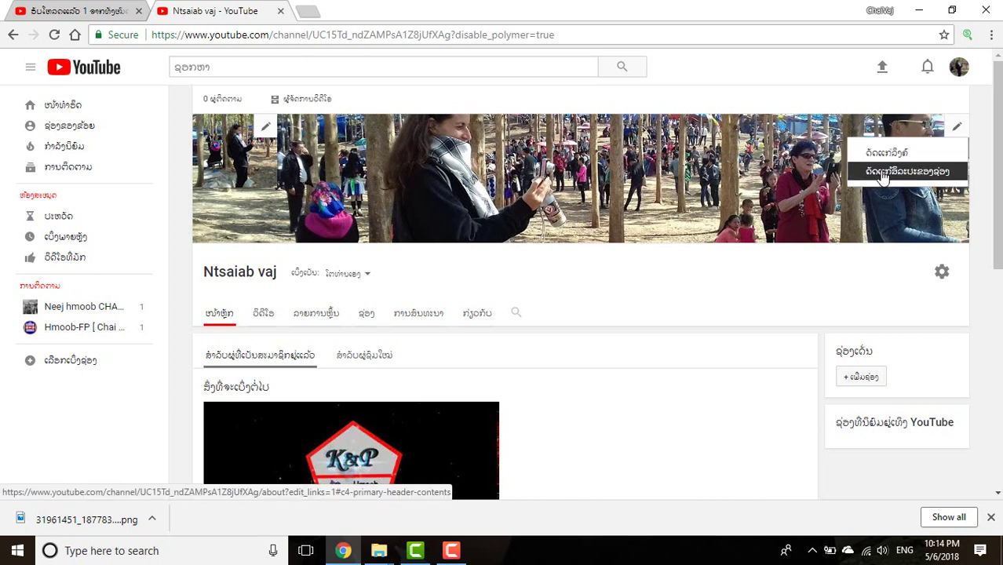
left_click(882, 174)
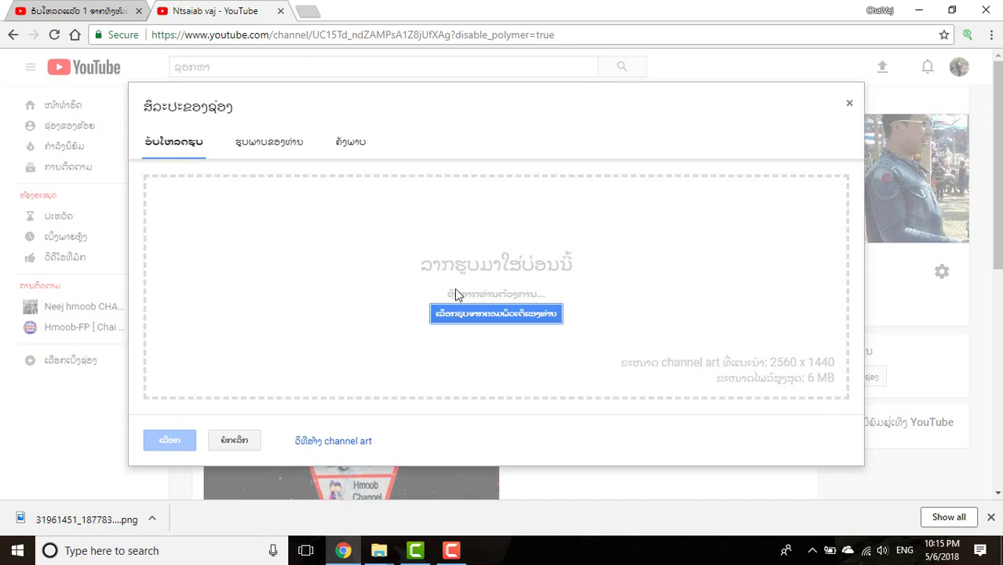
left_click(488, 317)
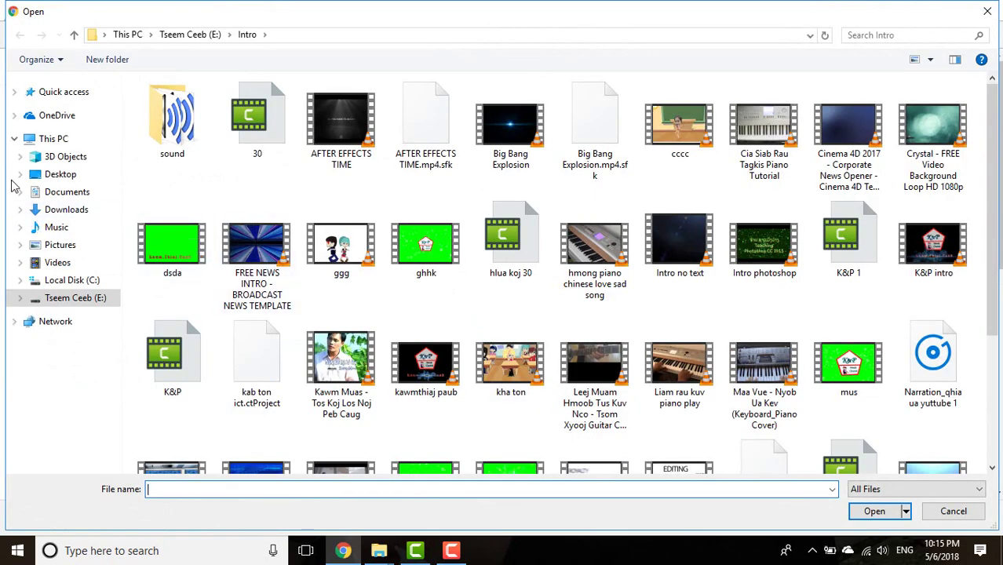
left_click(94, 298)
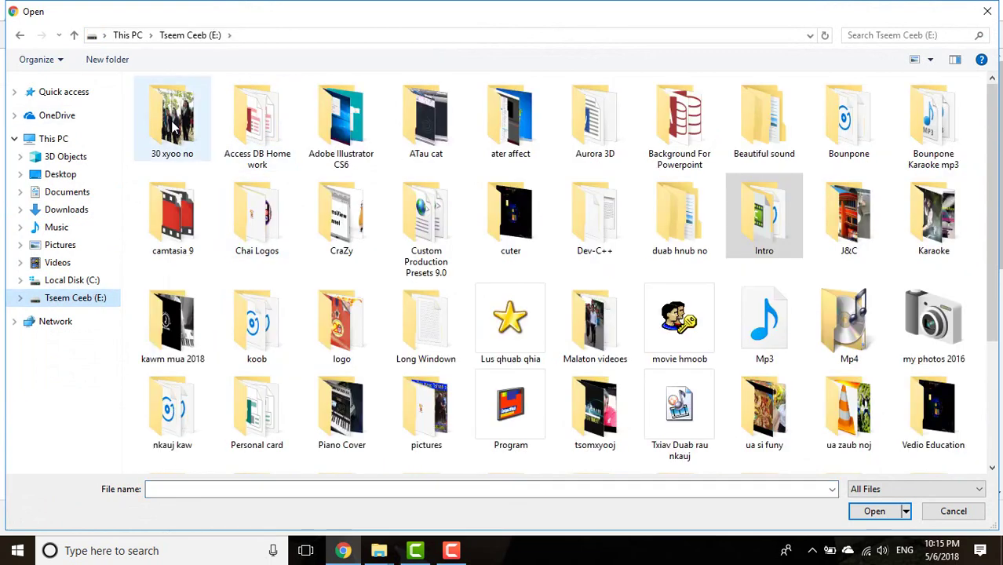
double_click(175, 126)
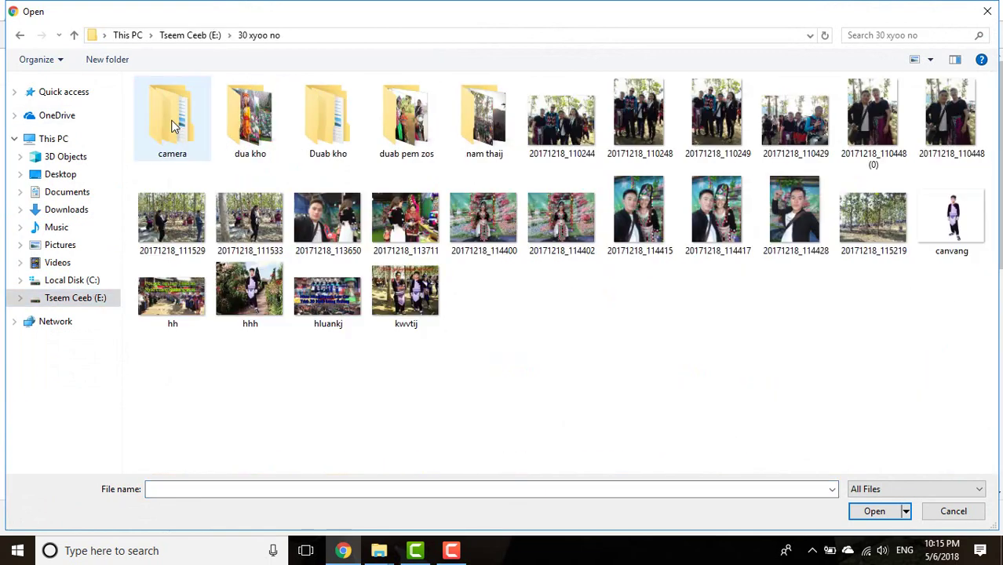
left_click(879, 215)
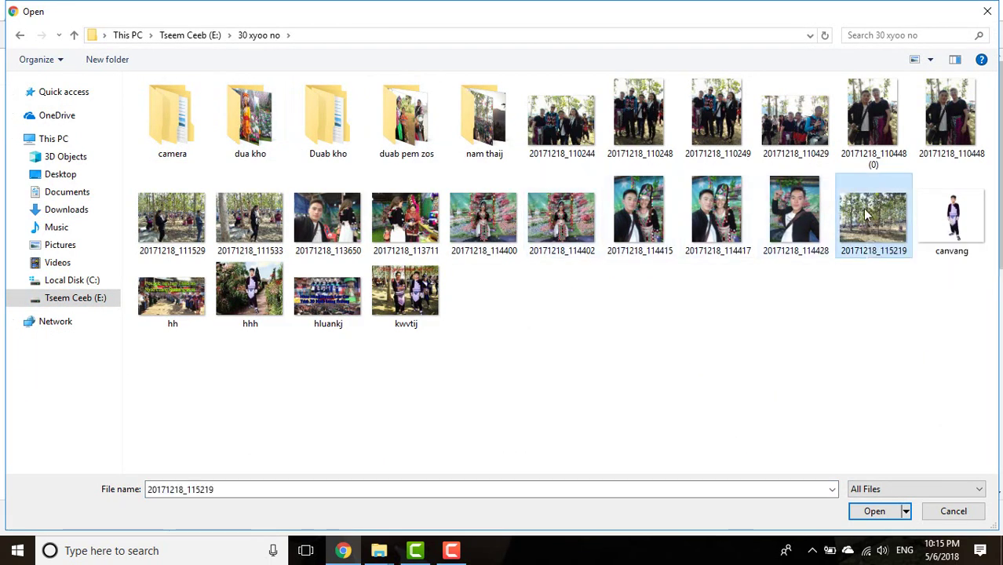
left_click(551, 140)
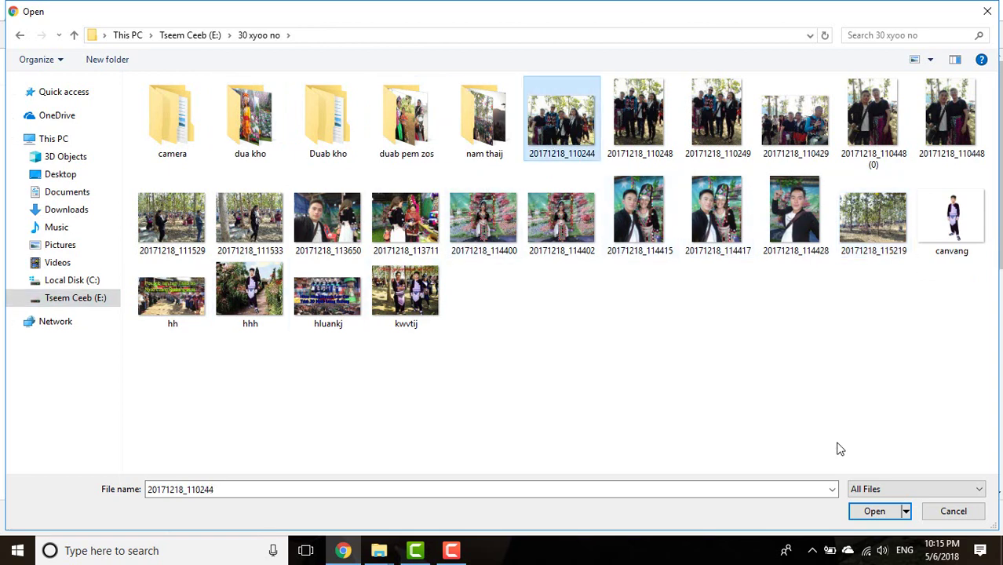
left_click(877, 510)
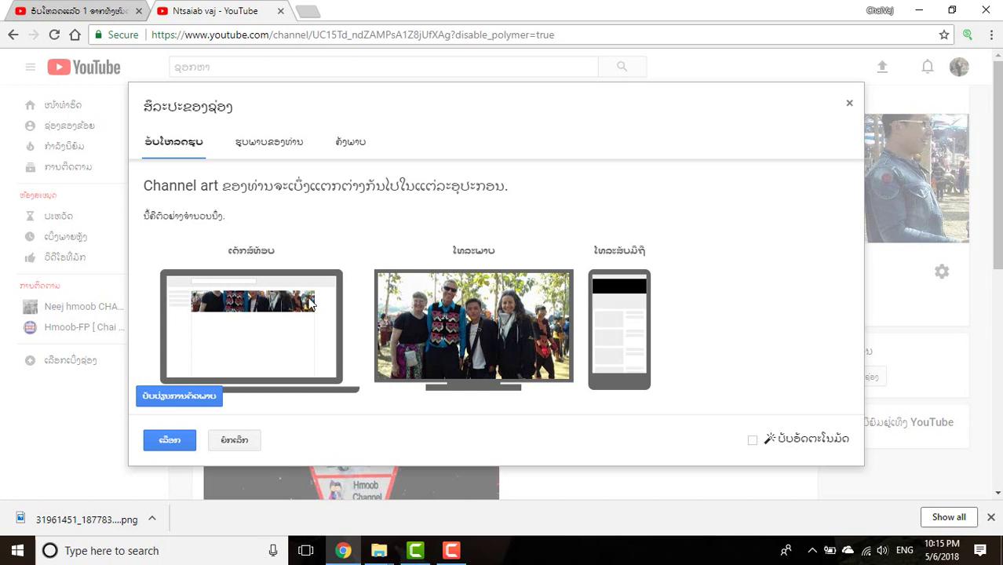
left_click(168, 441)
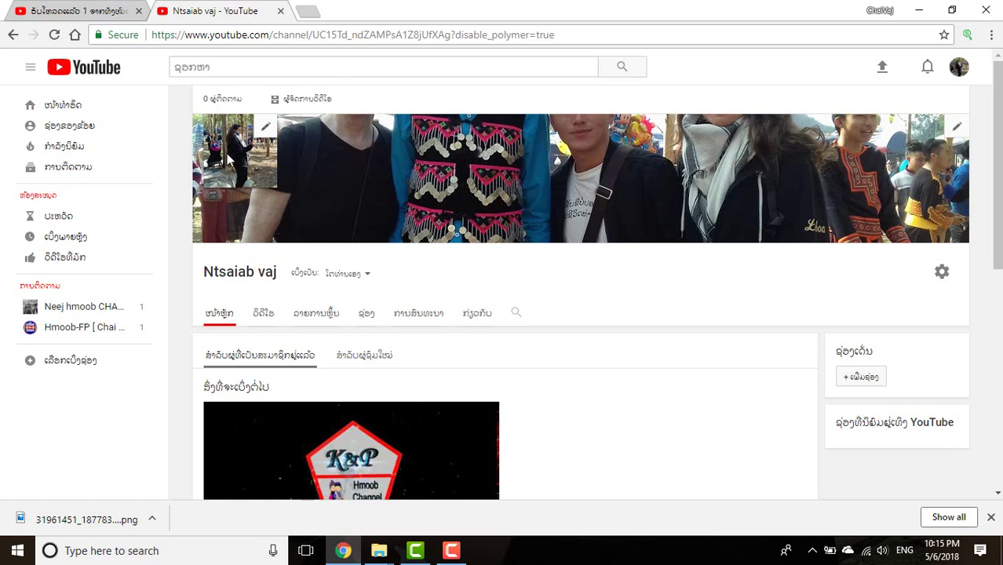
Step: Start editing the channel icon and upload the image h from the Chai Logos folder on drive E: as the new profile photo
left_click(266, 129)
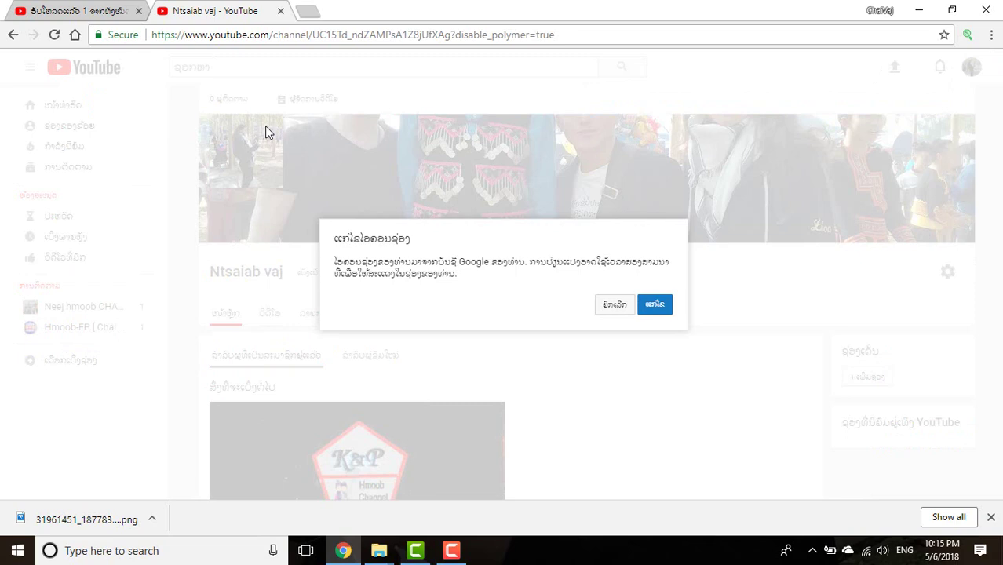
left_click(647, 307)
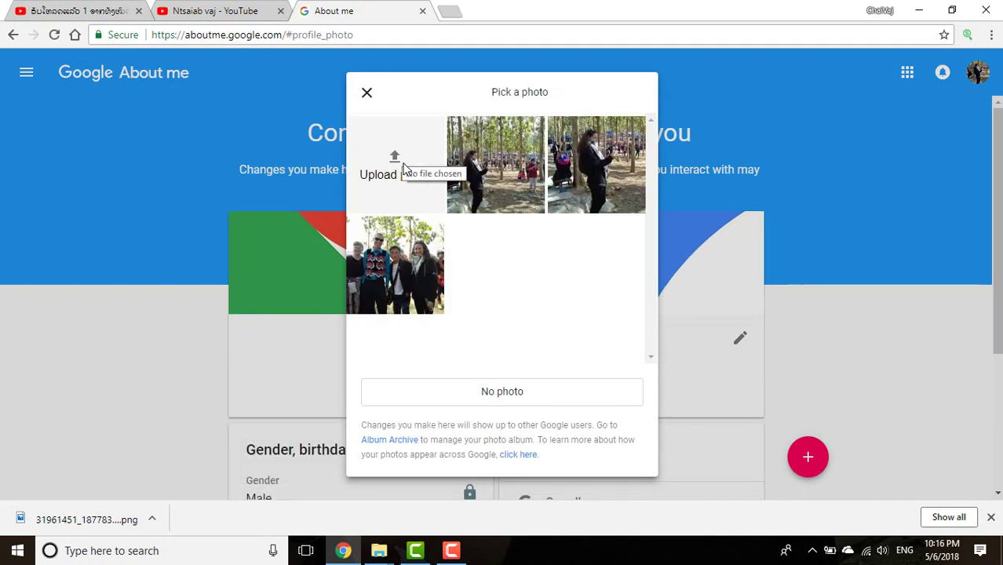
left_click(394, 159)
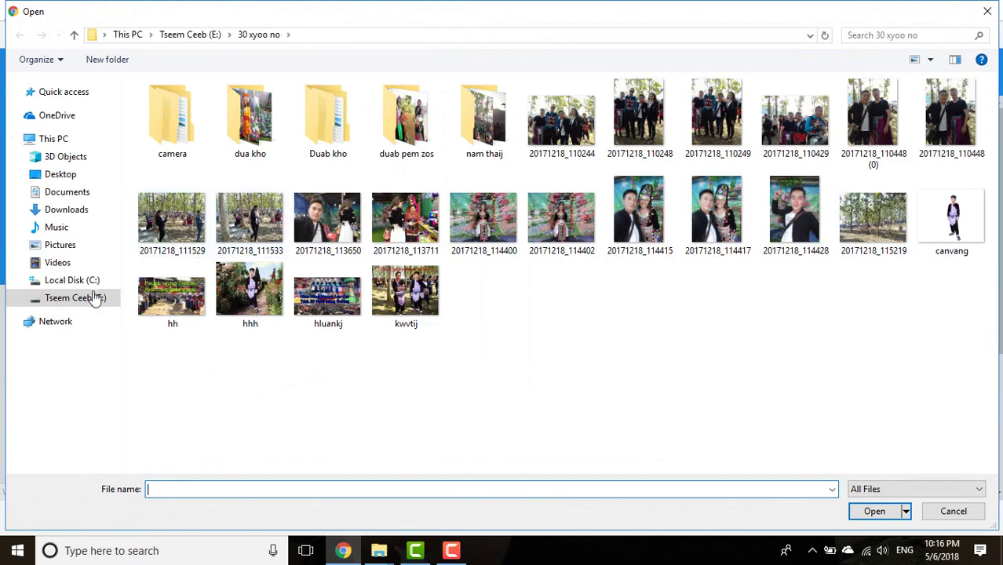
left_click(69, 297)
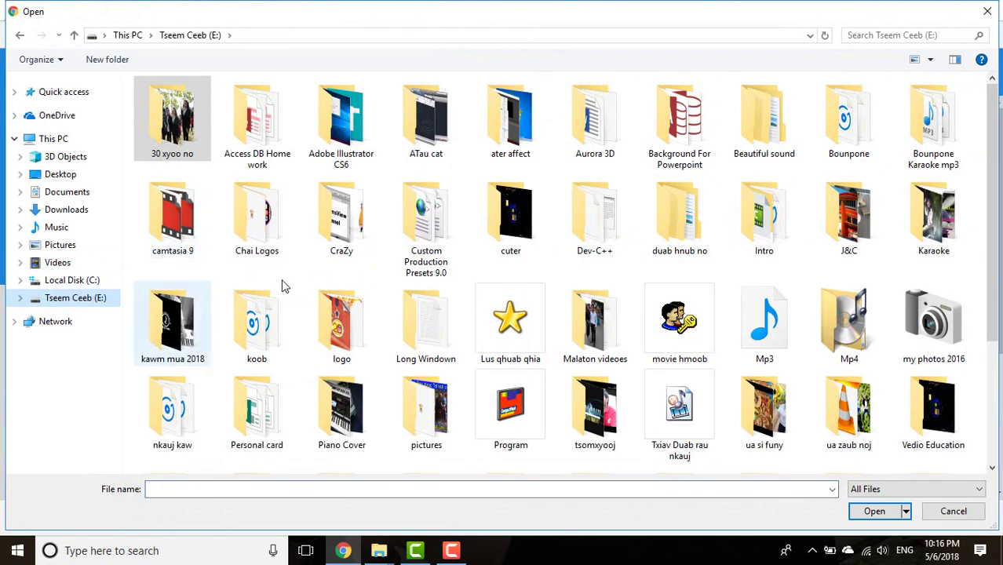
left_click(271, 230)
double_click(270, 230)
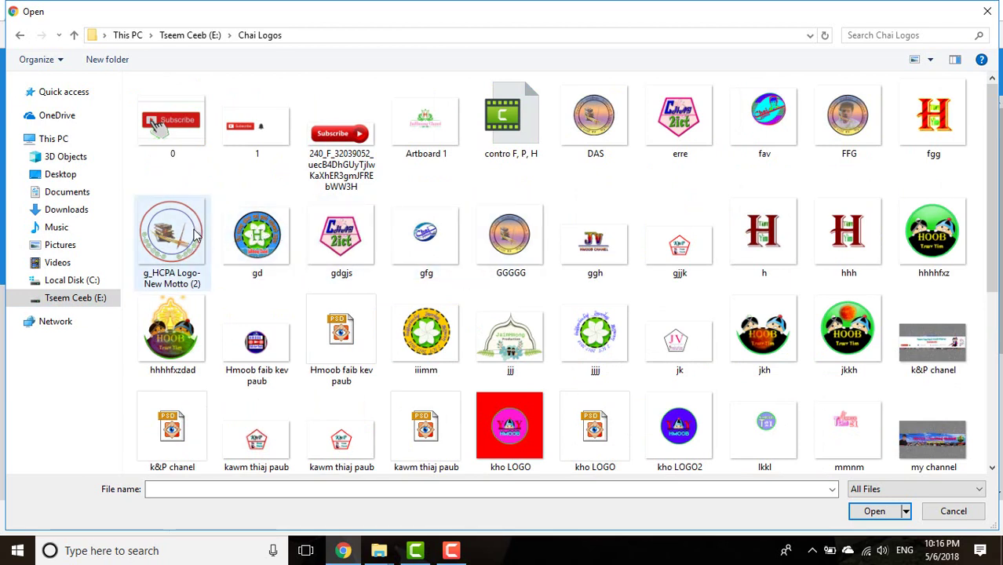
left_click(771, 229)
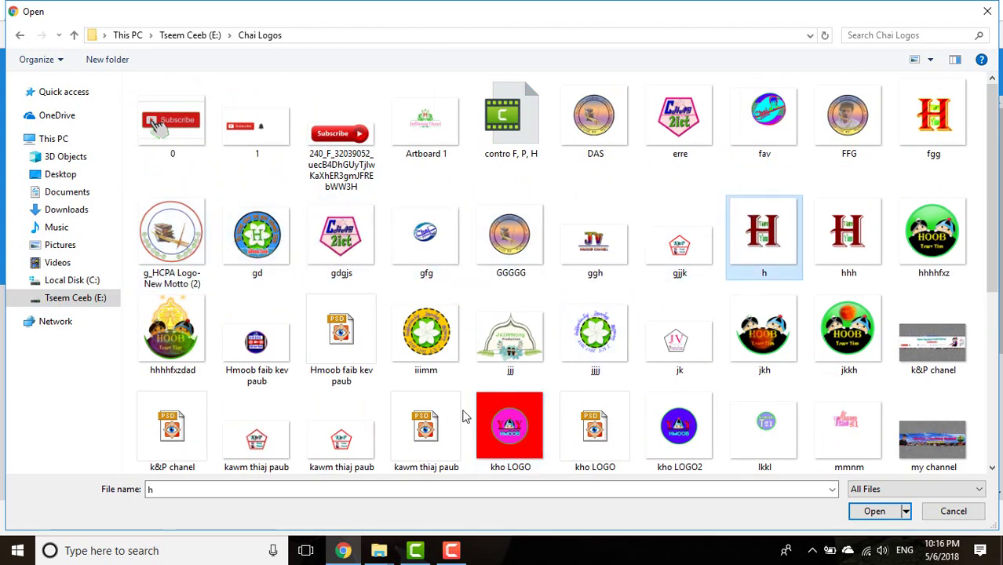
left_click(869, 509)
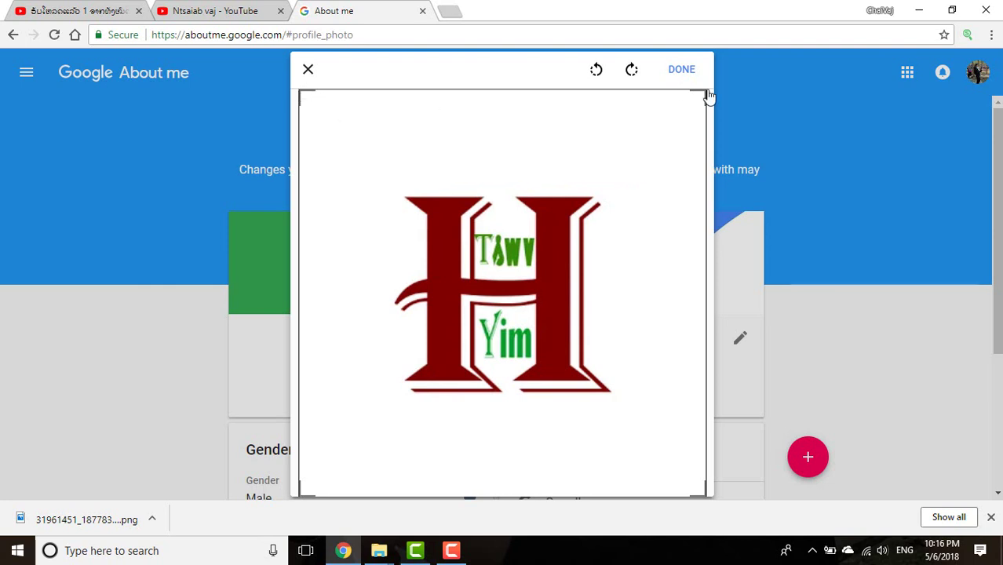
Step: Crop the uploaded profile photo closely around the red H logo and apply it
left_click_drag(706, 97, 608, 186)
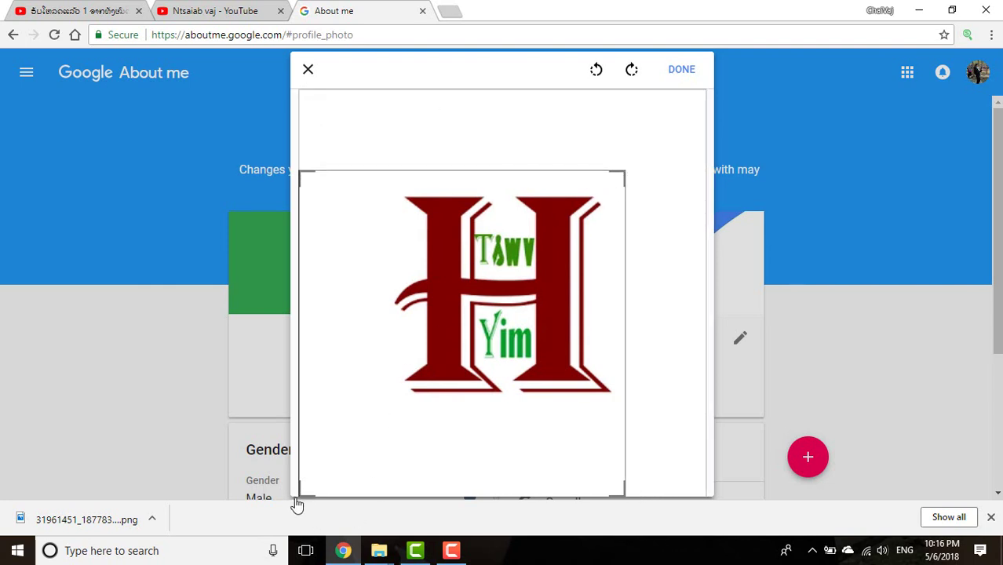
left_click_drag(300, 502, 392, 420)
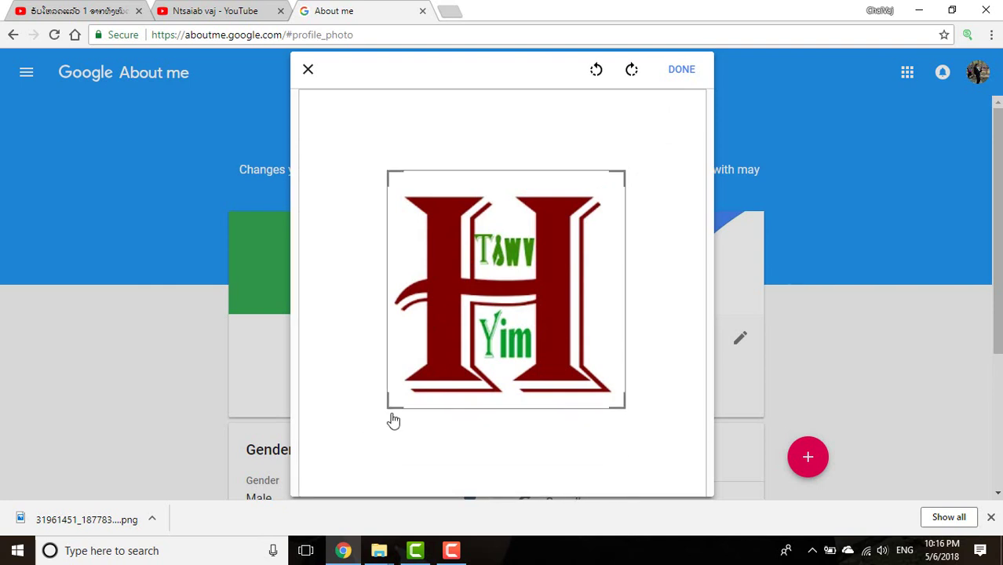
left_click(682, 70)
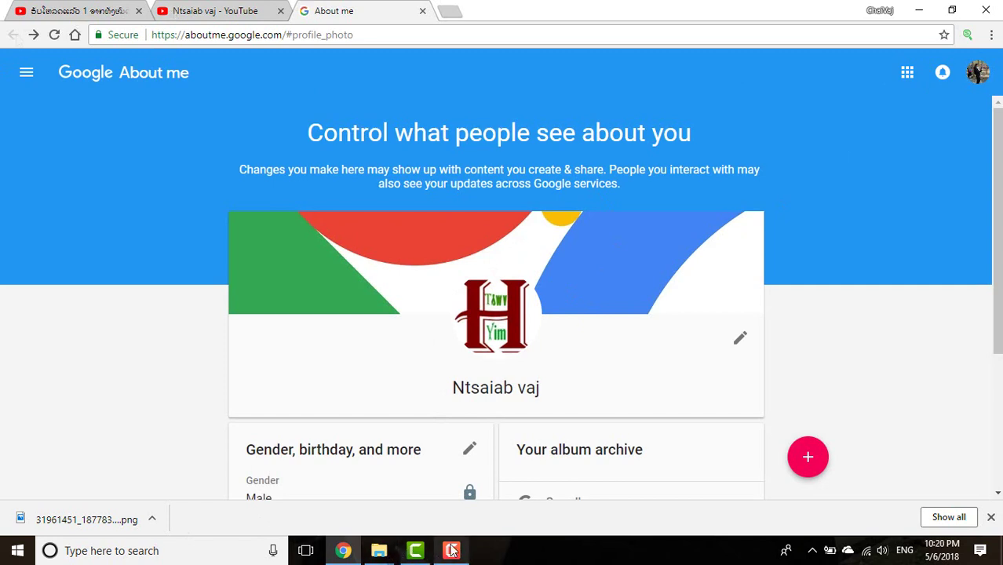
mouse_move(452, 550)
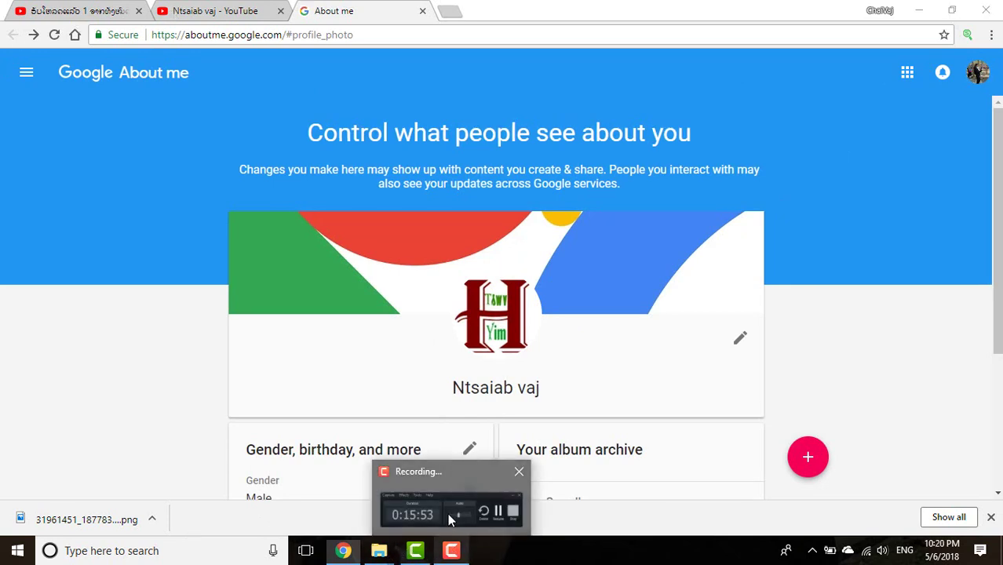
left_click(451, 510)
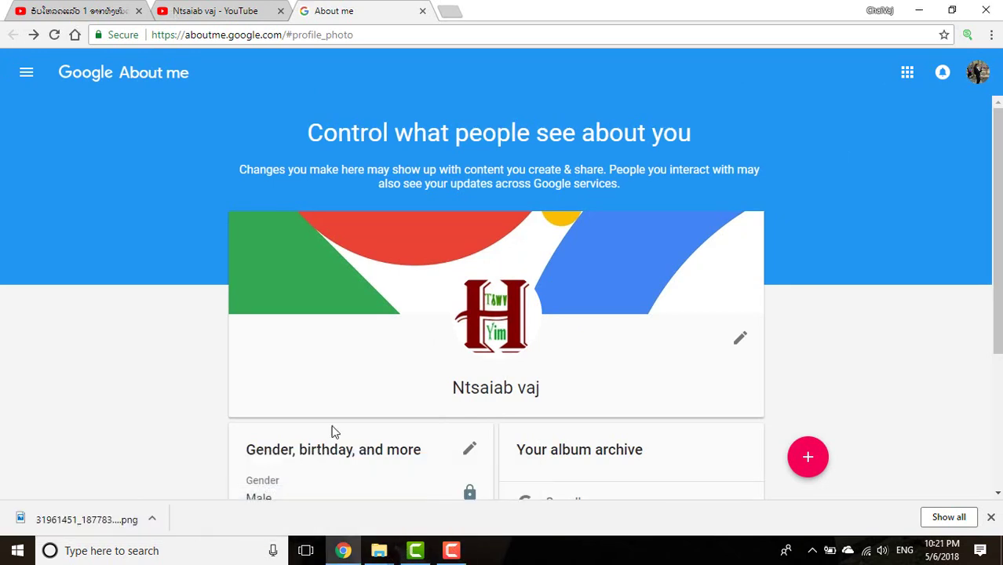